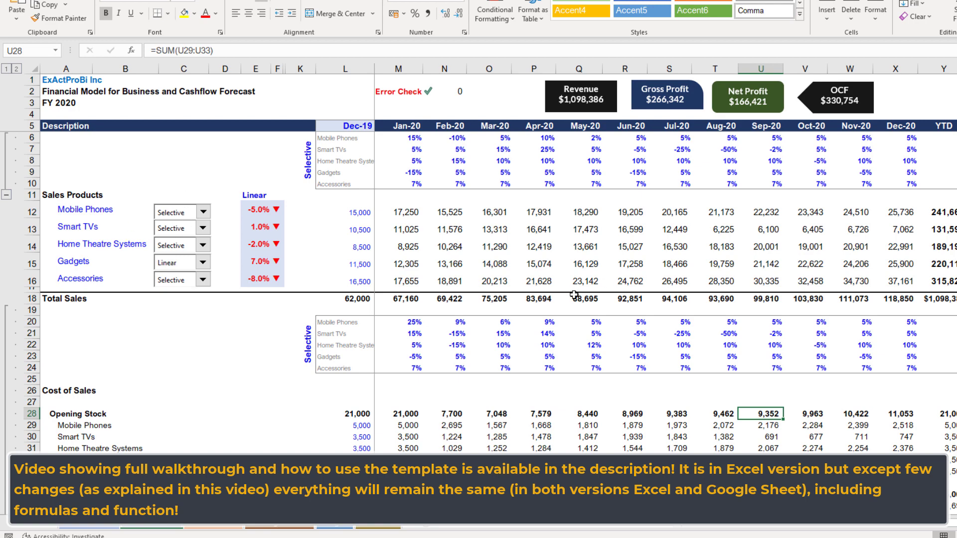
Step: Compare the New Business sheet in Excel with its Google Sheets version, including the Mobile Phones sales formulas for January and February
scroll(156, 207, "down", 7)
key("alt+Tab")
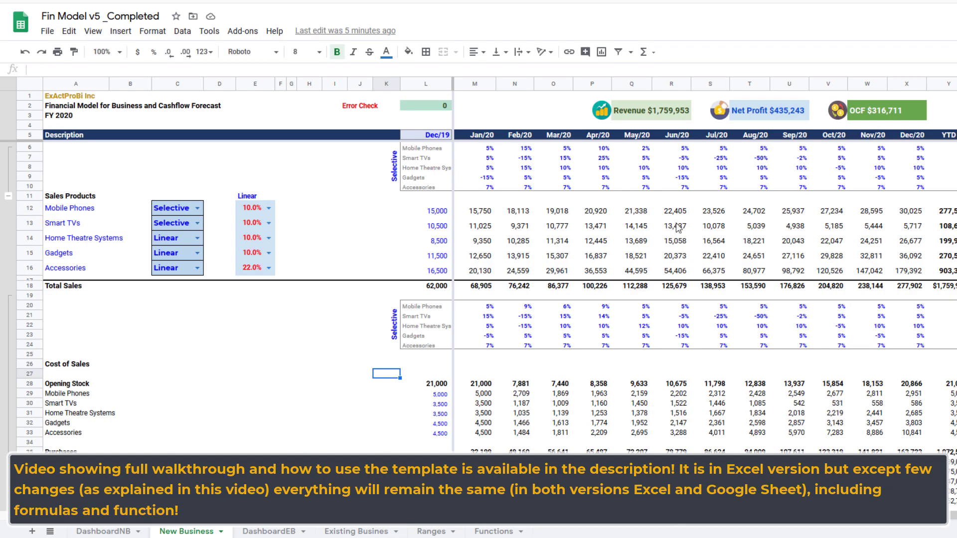
left_click(467, 216)
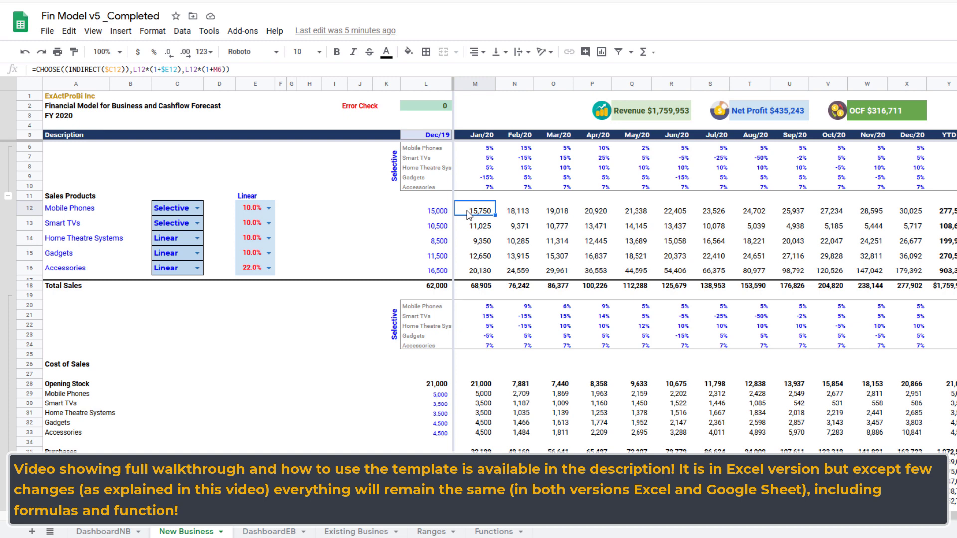
left_click(503, 216)
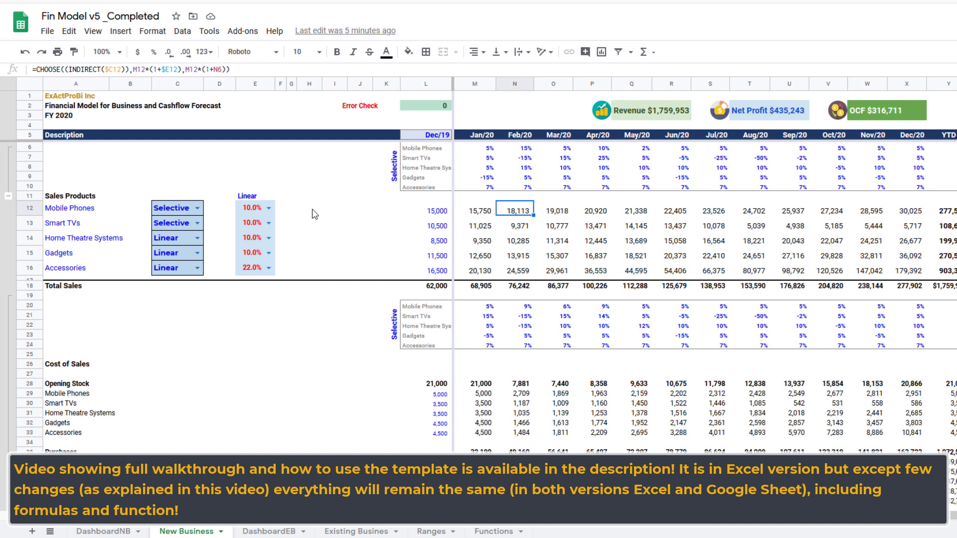
scroll(501, 232, "down", 10)
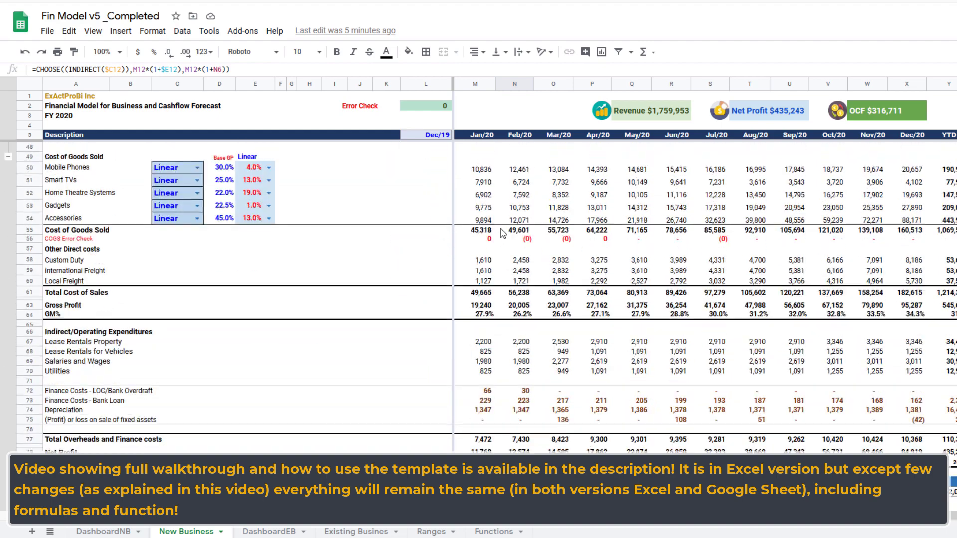
scroll(502, 232, "up", 10)
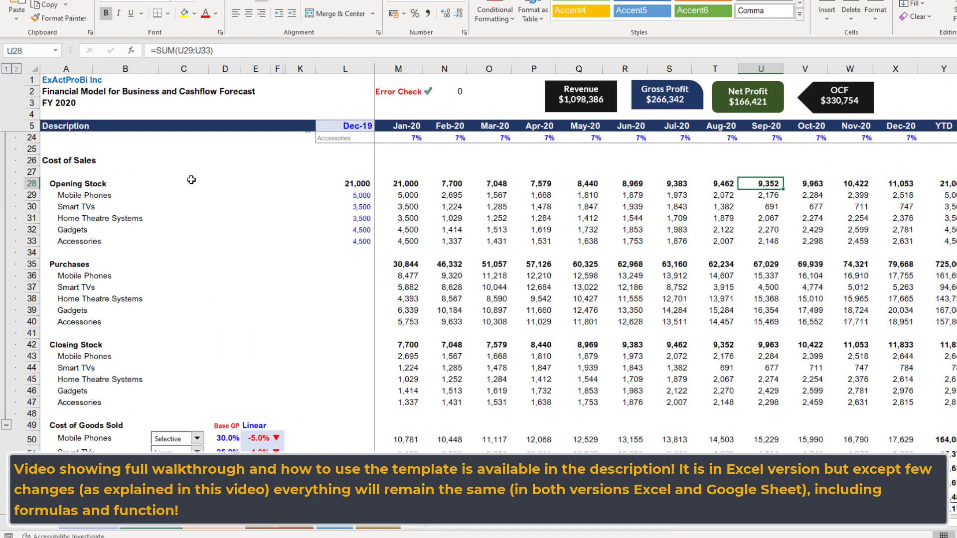
scroll(212, 209, "up", 6)
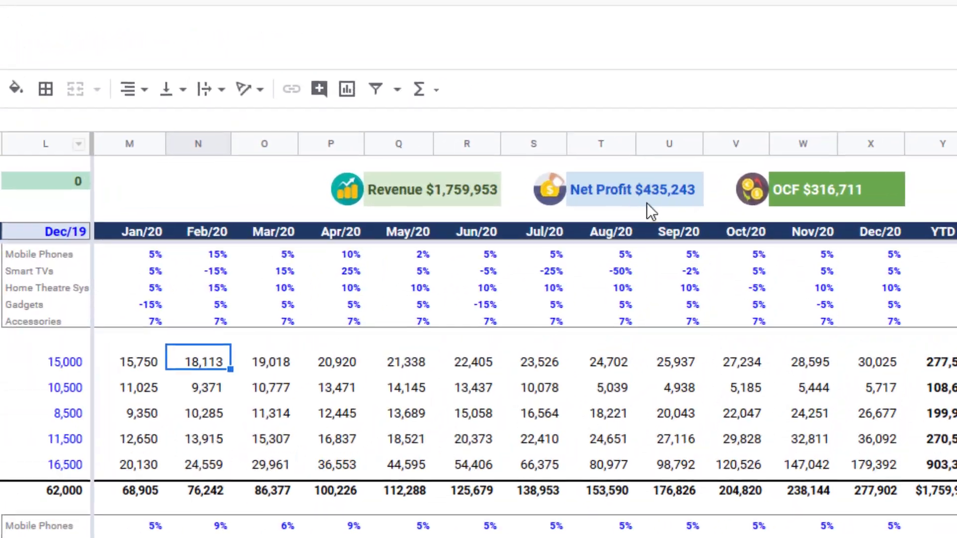
Step: Inspect the Net Profit, OCF and Revenue summary cells above the monthly headers in Google Sheets
left_click(648, 202)
left_click(838, 210)
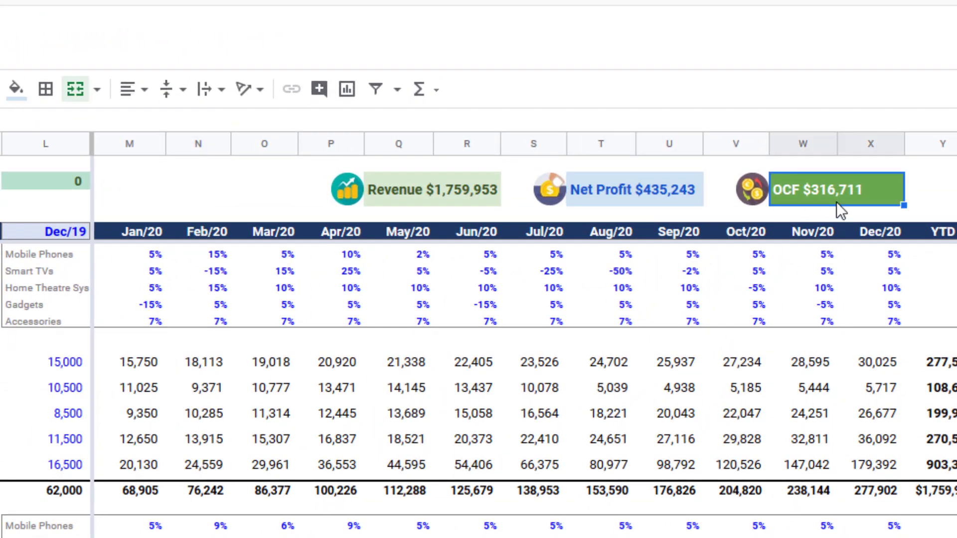
left_click(467, 204)
left_click(352, 202)
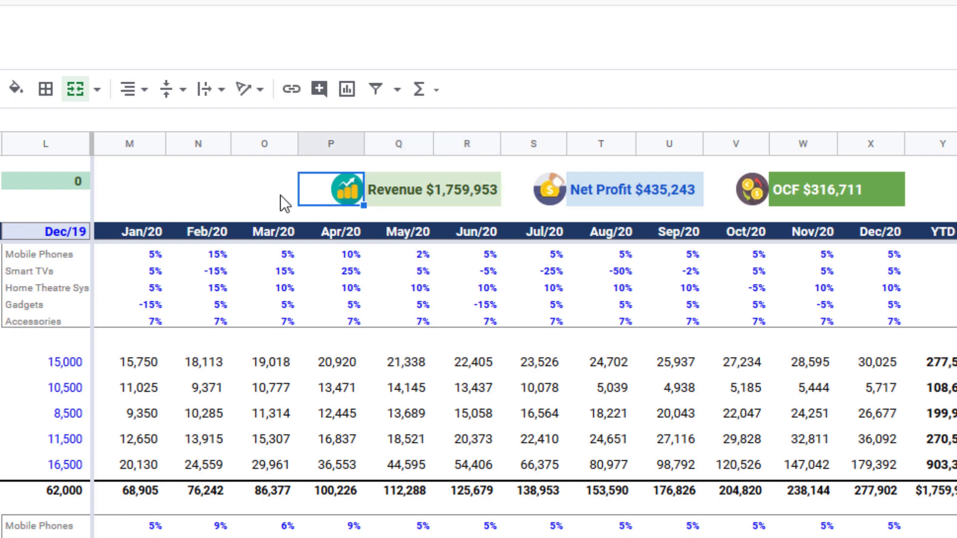
left_click(235, 181)
left_click(339, 193)
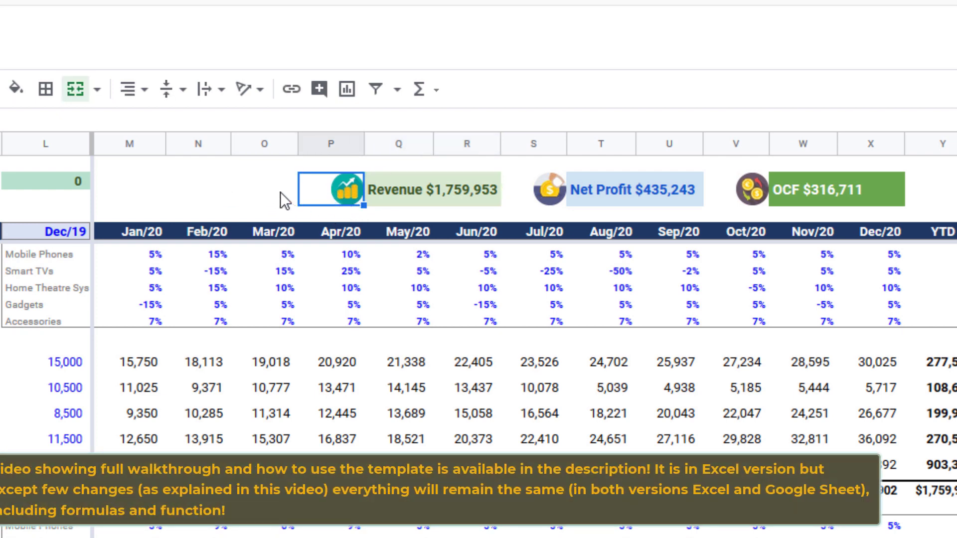
Step: Examine the cells holding the icons beside the Revenue, Net Profit and OCF figures
left_click(541, 197)
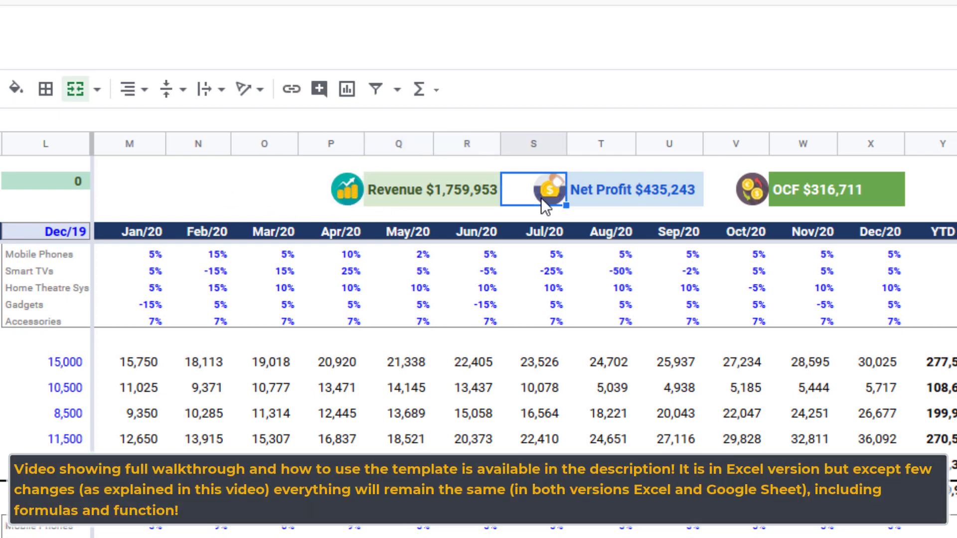
left_click(349, 196)
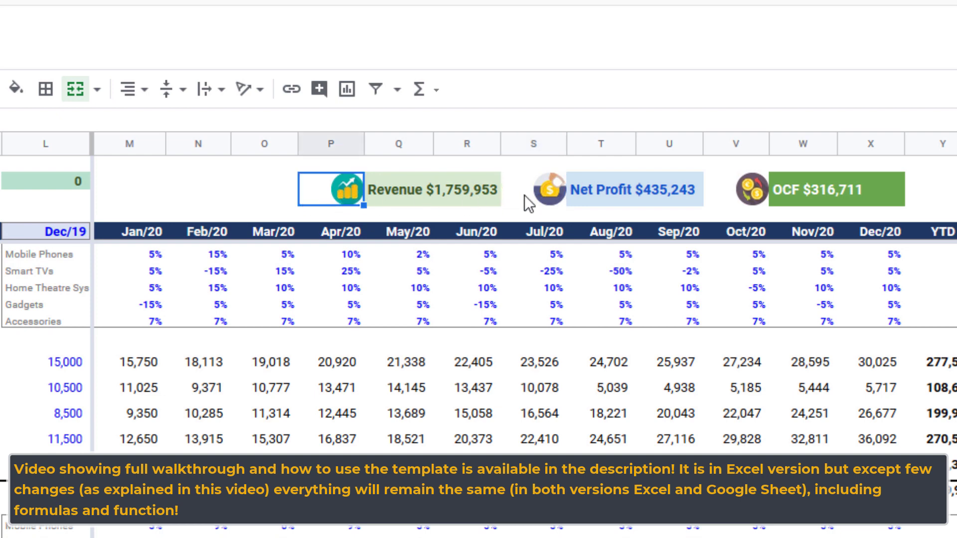
left_click(542, 199)
left_click(750, 197)
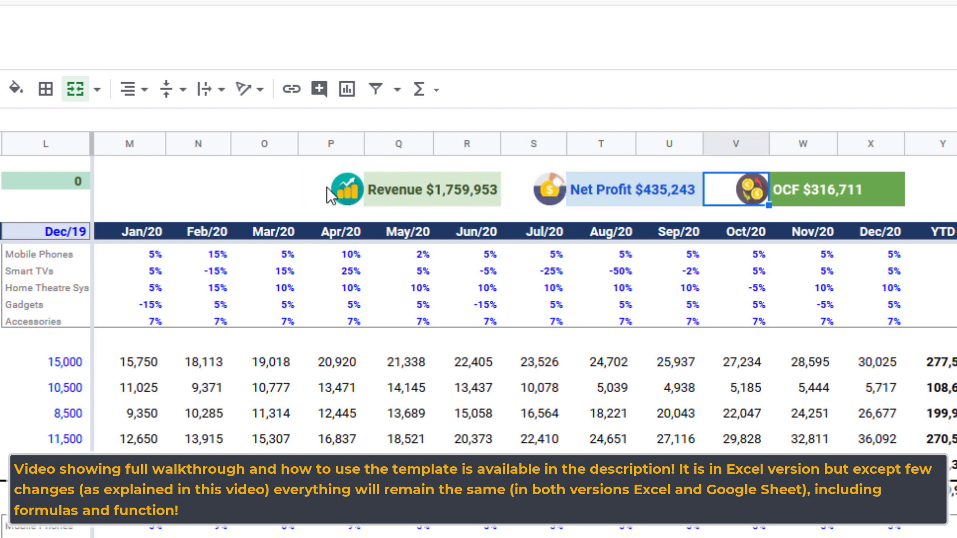
left_click(329, 188)
left_click(556, 190)
left_click(732, 202)
left_click(543, 197)
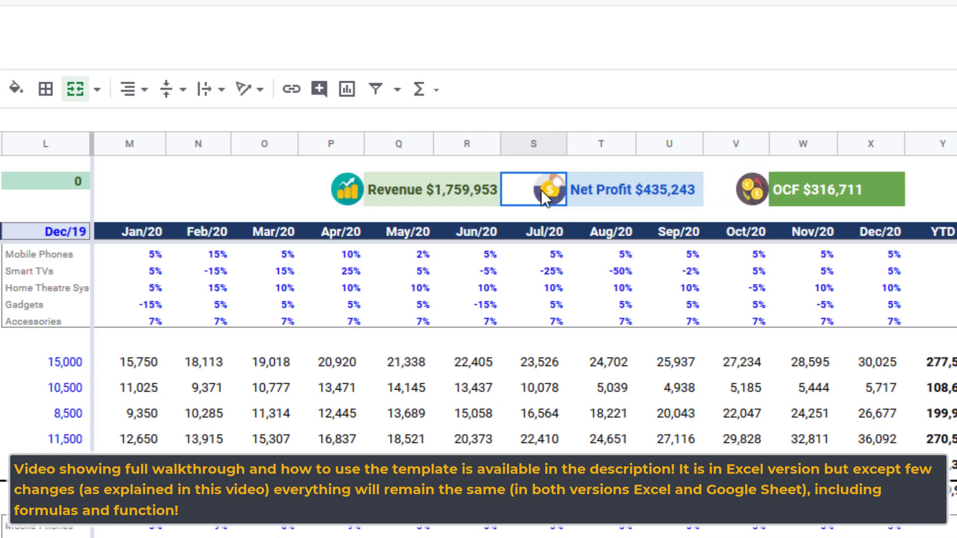
left_click(744, 195)
left_click(314, 197)
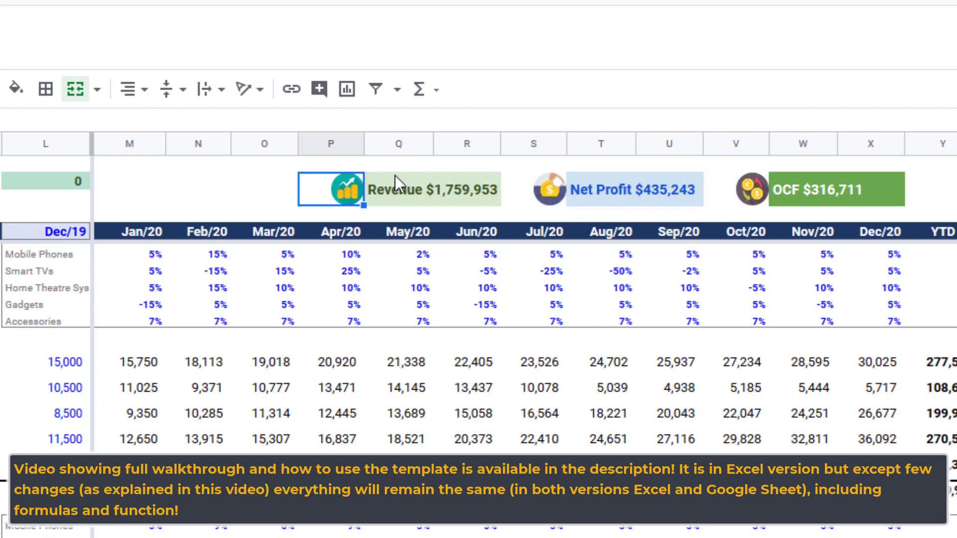
left_click(548, 196)
left_click(743, 202)
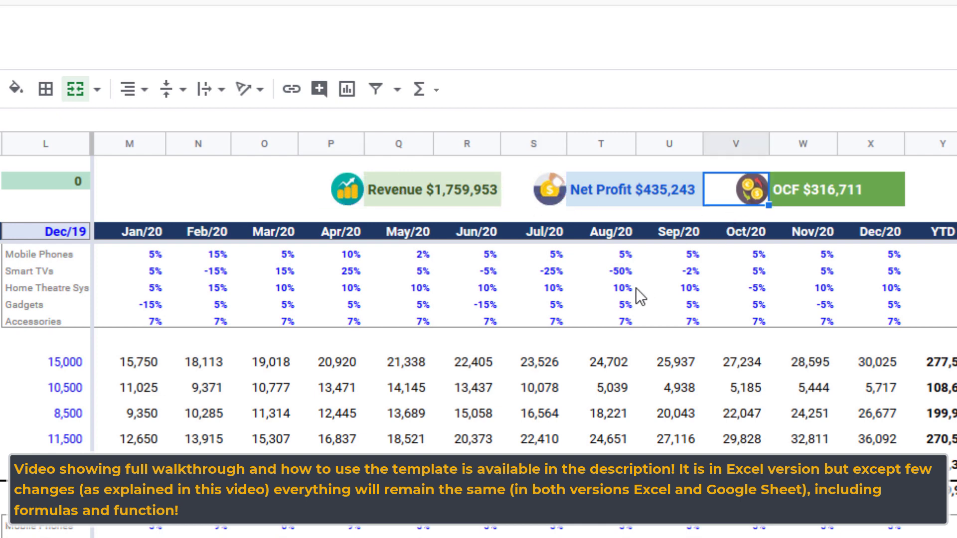
Step: View the image insertion options, including Image in cell, for the icon cell beside Revenue
left_click(345, 193)
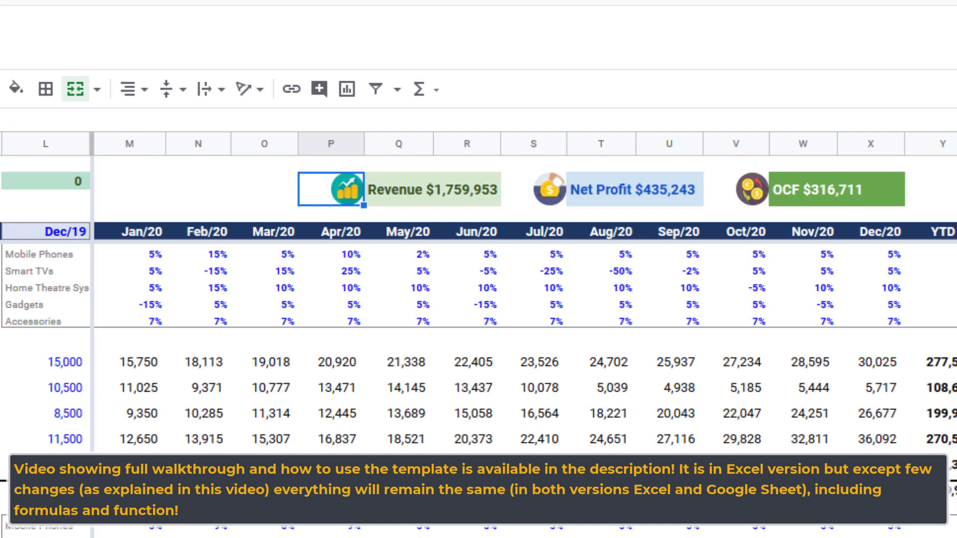
left_click(59, 43)
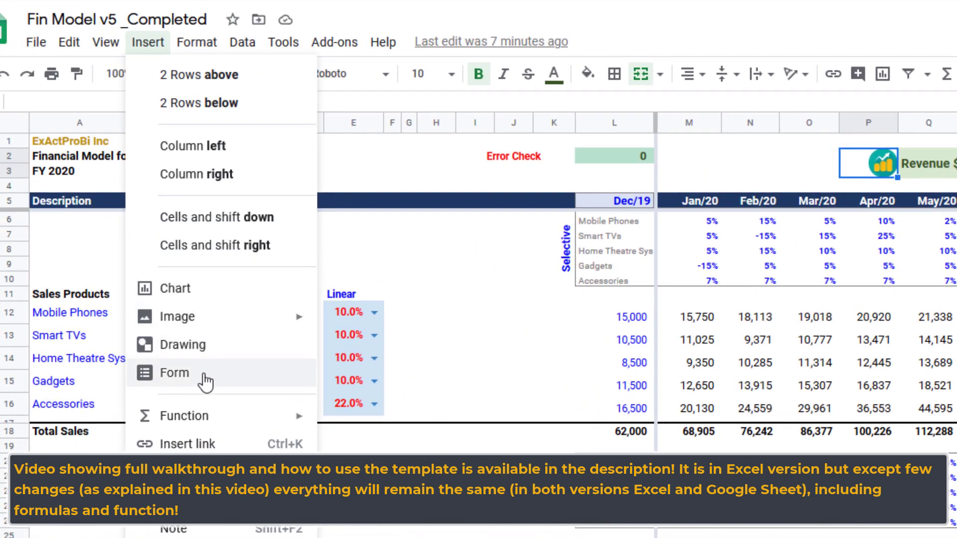
mouse_move(209, 319)
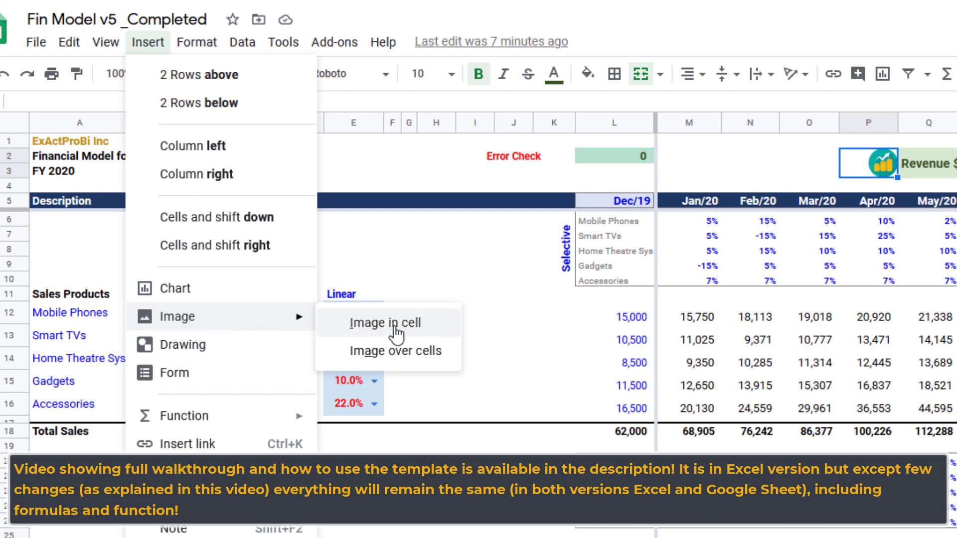
Step: Compare the Revenue, Net Profit and OCF cells in Google Sheets with the matching summary shapes in the Excel model
left_click(923, 170)
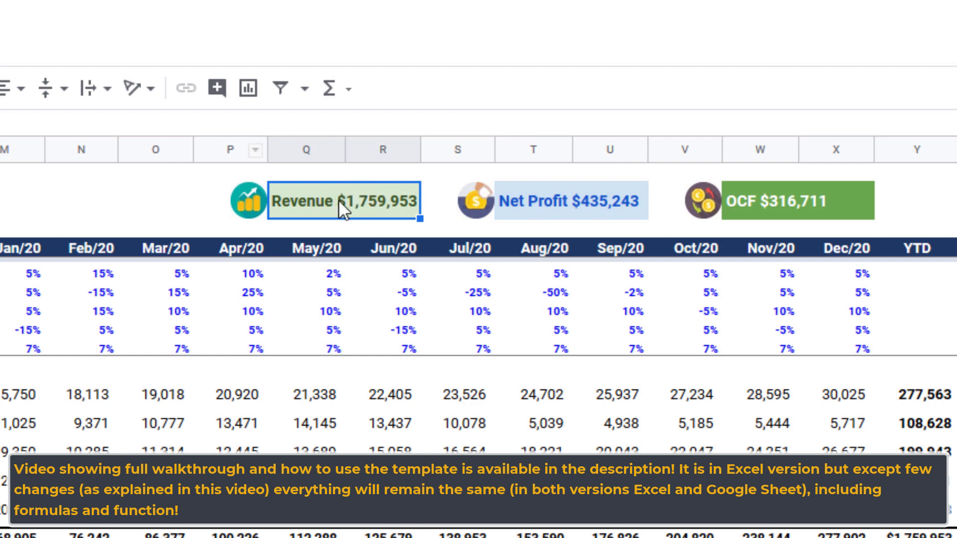
left_click(571, 204)
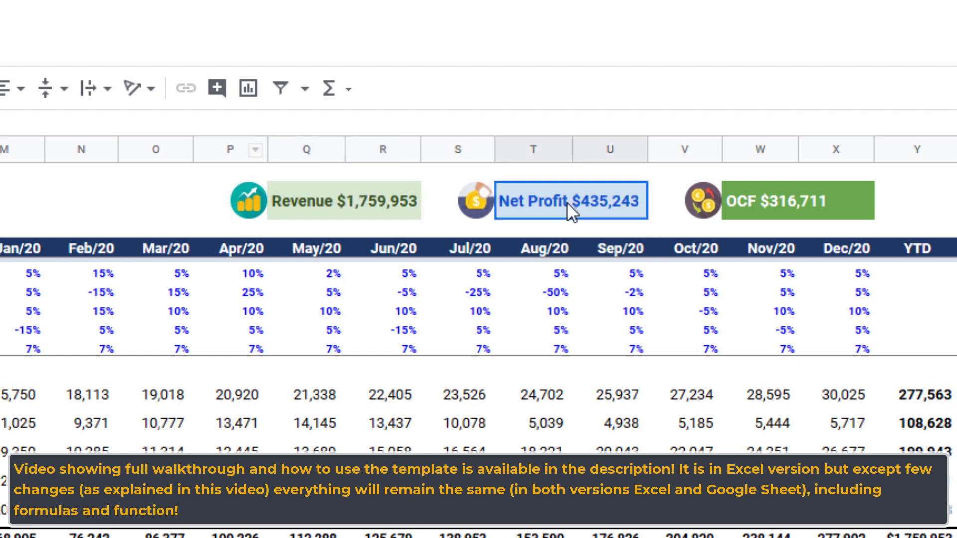
left_click(825, 204)
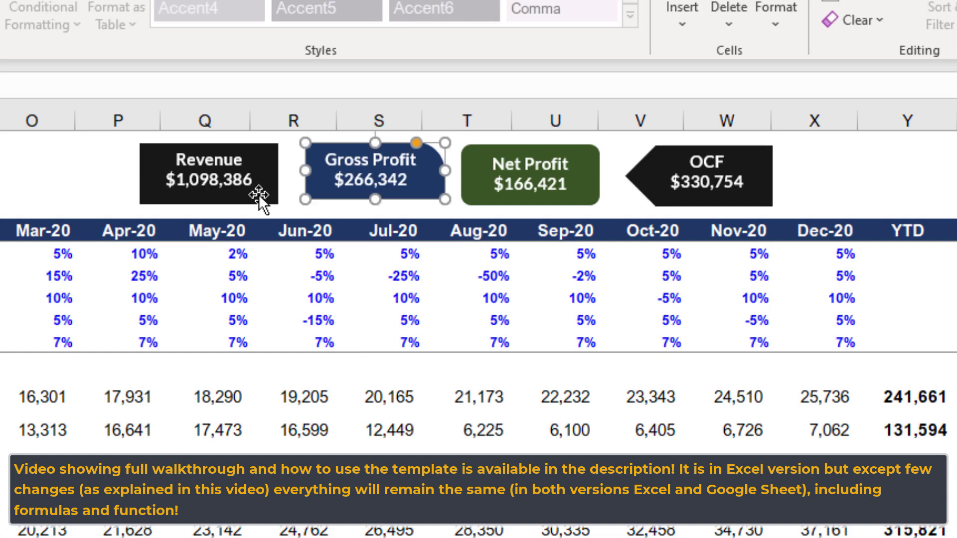
left_click(261, 363)
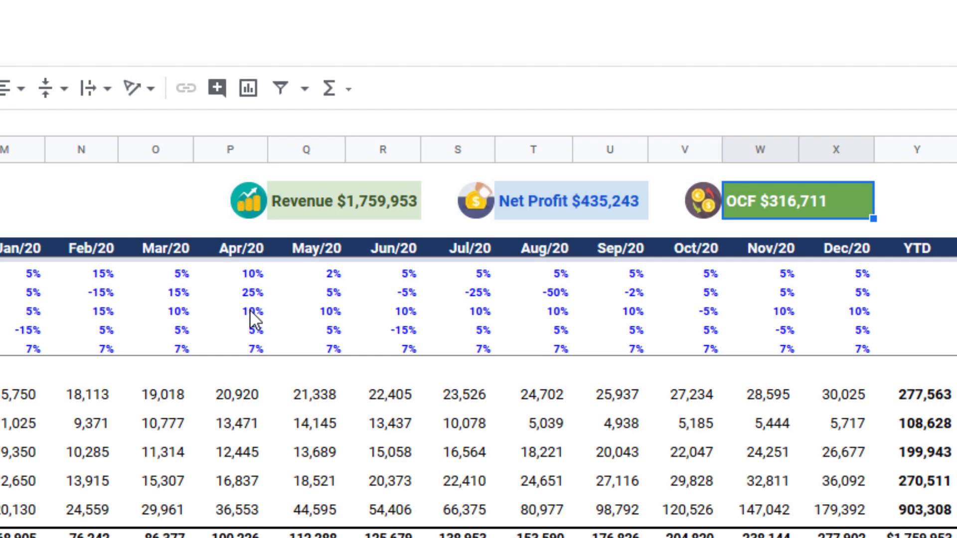
left_click(232, 432)
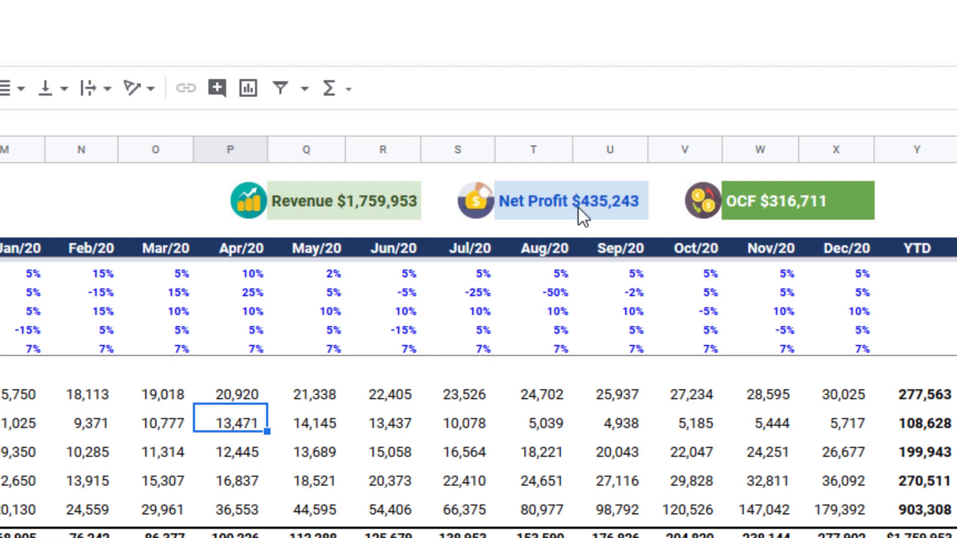
Step: Check the Error Check formula and compare the January Mobile Phones sales formula between Google Sheets and Excel
left_click(125, 155)
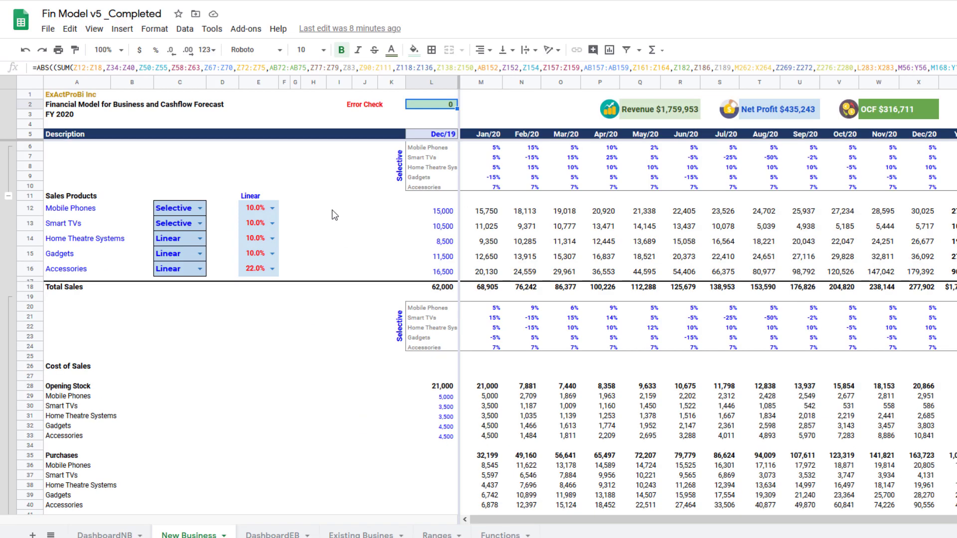
left_click(489, 209)
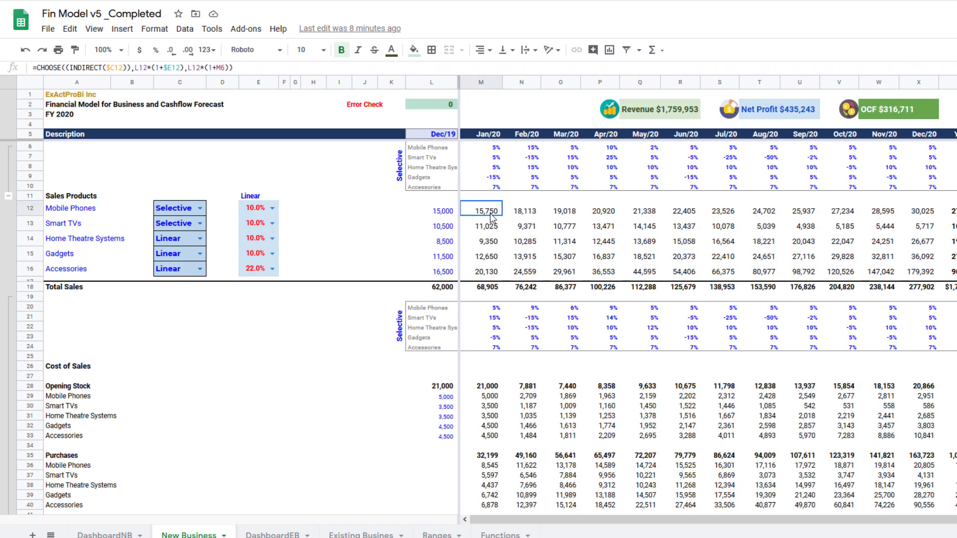
left_click(416, 103)
key("alt+Tab")
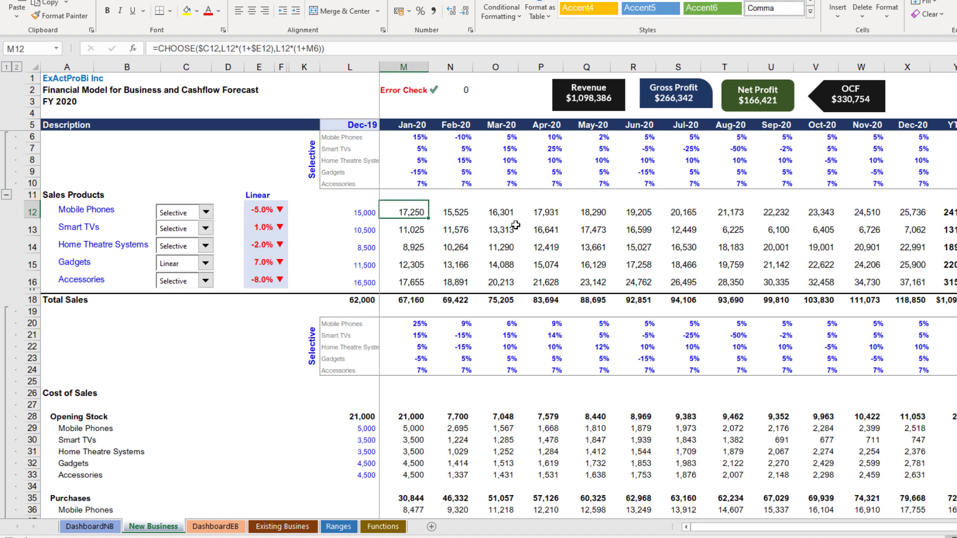
key("alt+Tab")
key("alt+Tab")
key("alt+Tab")
left_click(474, 214)
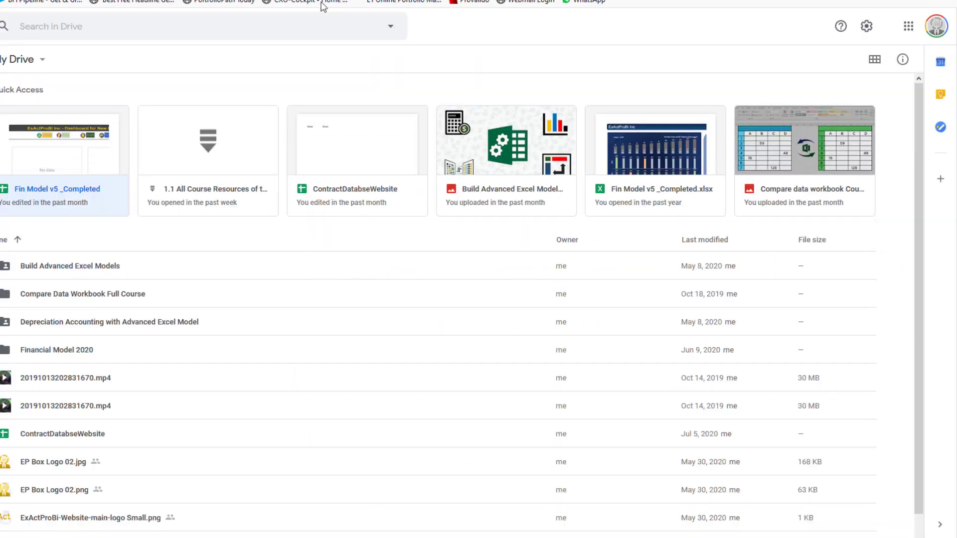
Step: Locate Sheets among the Google apps available from Google Drive
left_click(908, 27)
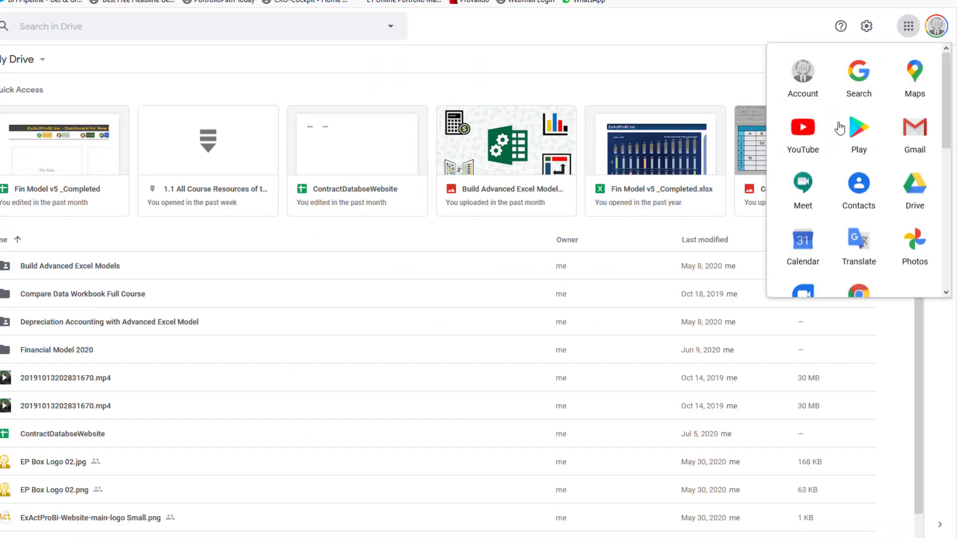
left_click_drag(949, 110, 952, 194)
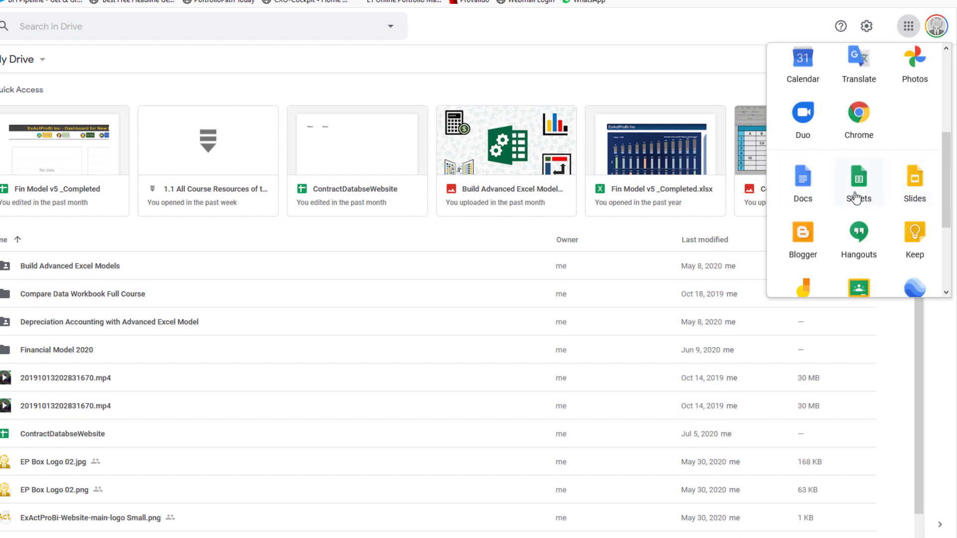
scroll(947, 202, "up", 1)
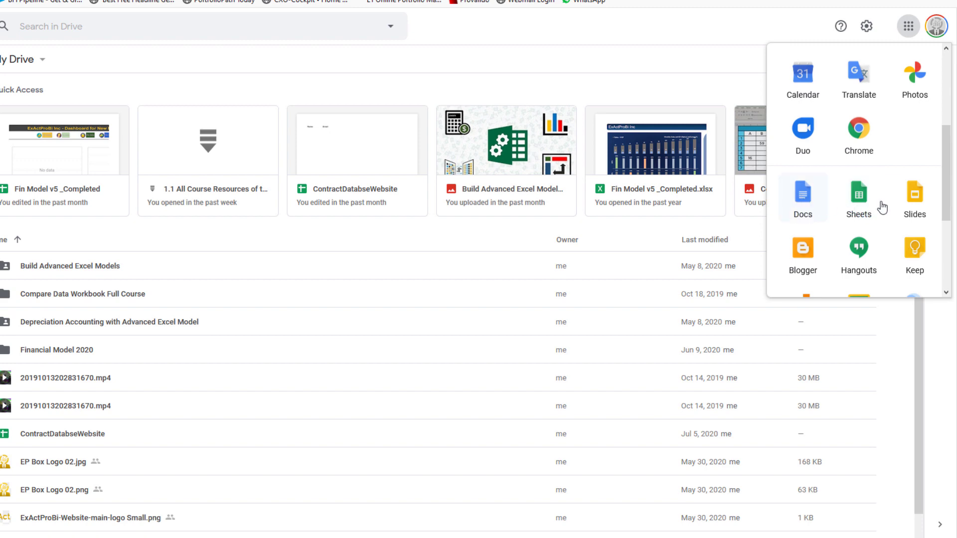
scroll(949, 204, "up", 1)
scroll(952, 204, "down", 1)
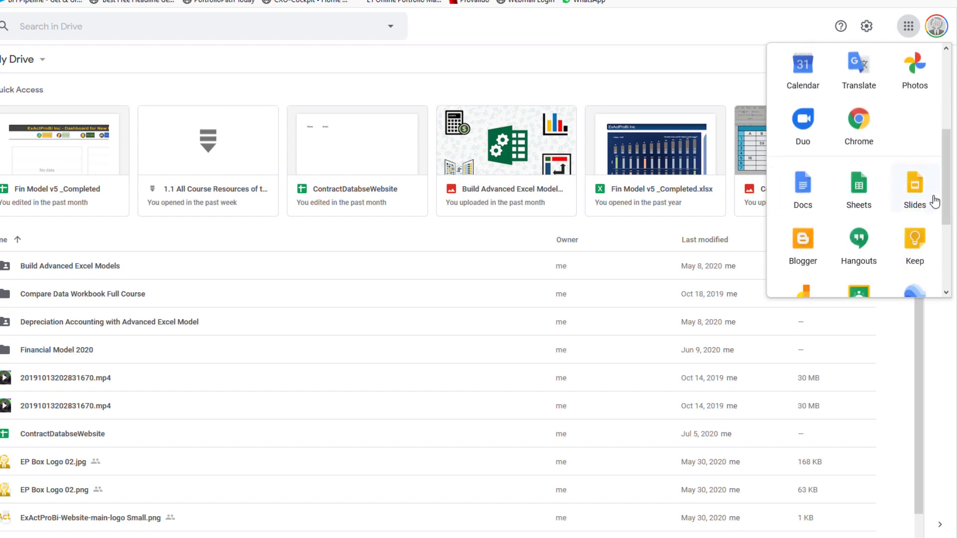
scroll(947, 194, "down", 1)
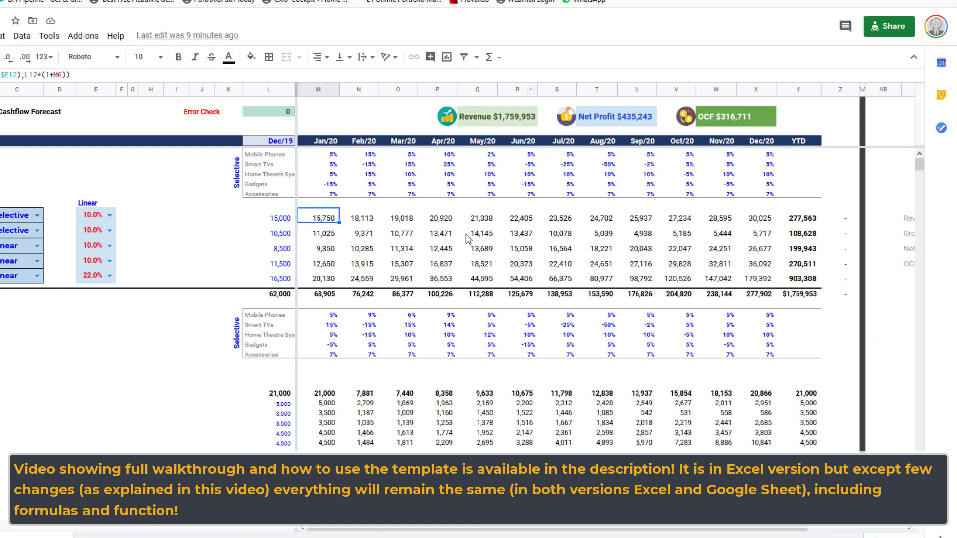
Step: Review the Mobile Phones sales formulas from February through the YTD total in the Google Sheets model
left_click(373, 219)
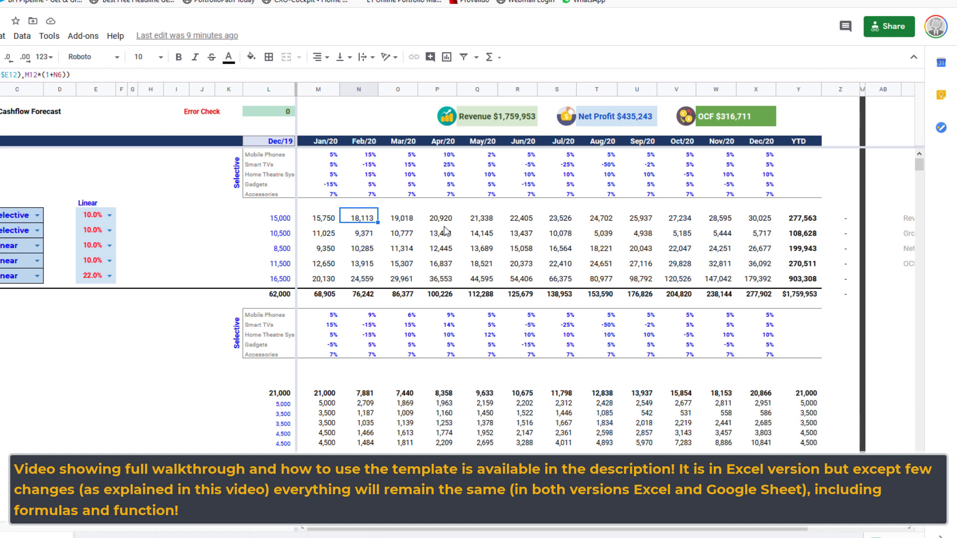
left_click(557, 218)
left_click(637, 218)
left_click(716, 219)
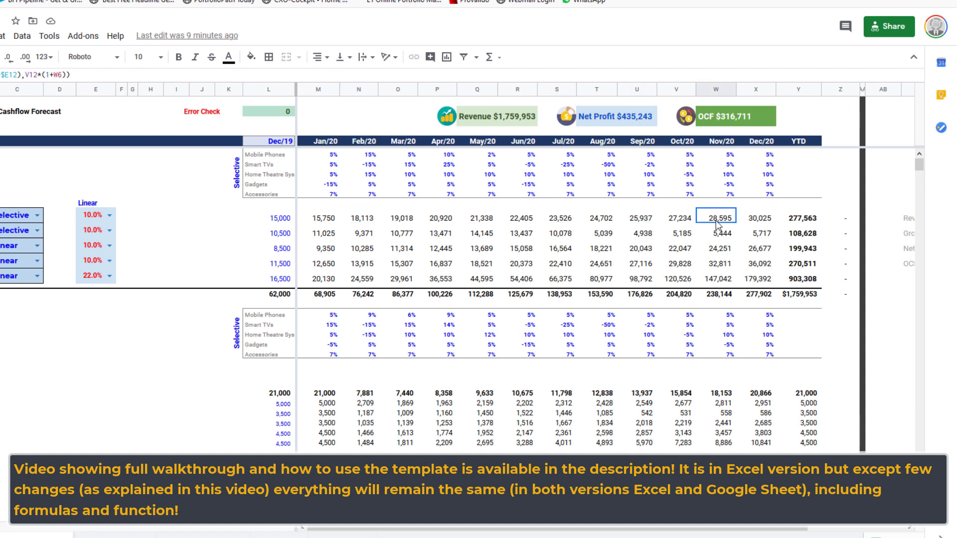
left_click(760, 219)
left_click(801, 220)
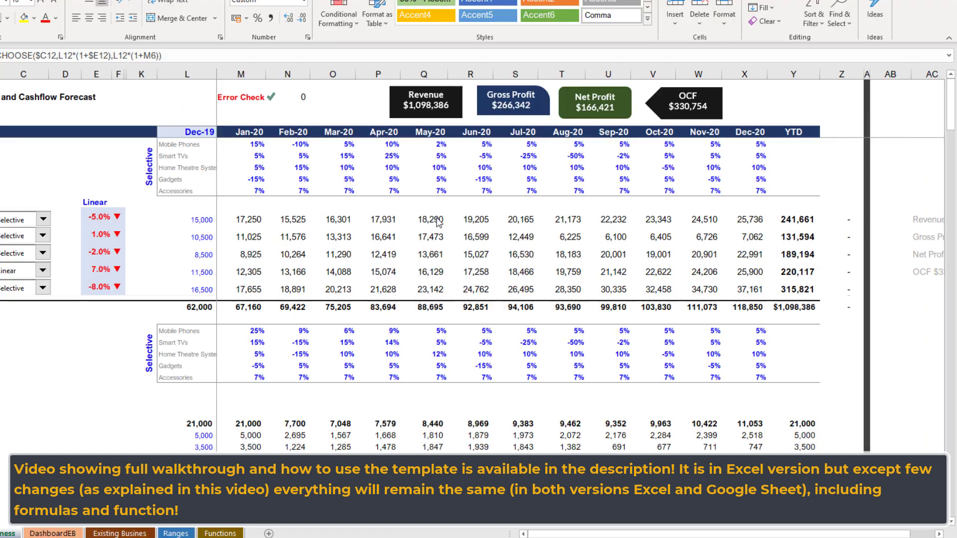
Step: Review the January to March Mobile Phones sales formulas in the Excel model
left_click(240, 219)
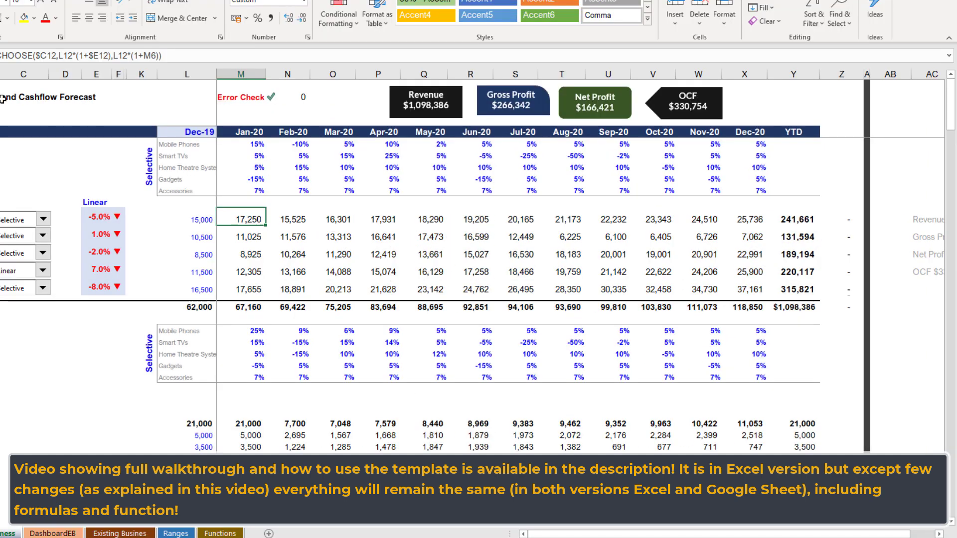
left_click(301, 221)
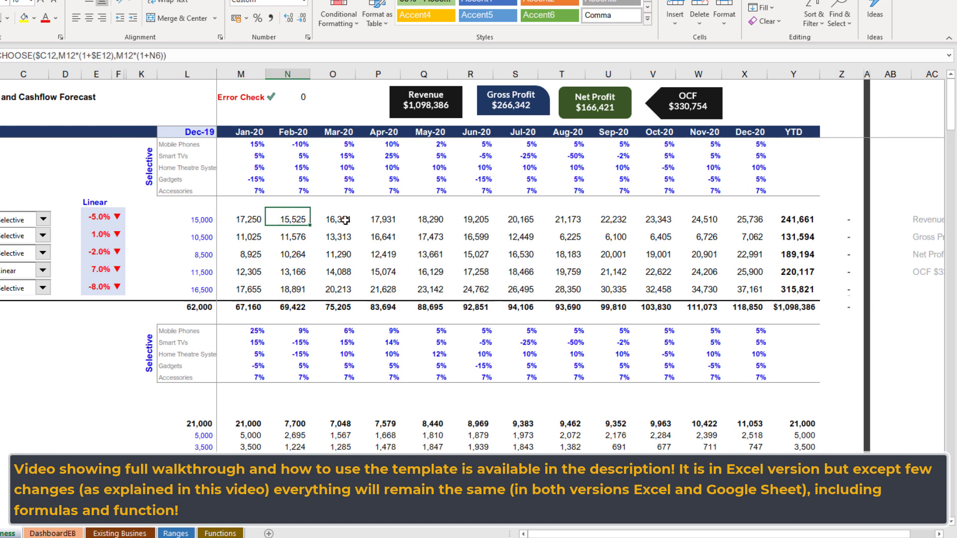
left_click(349, 219)
key("alt+Tab")
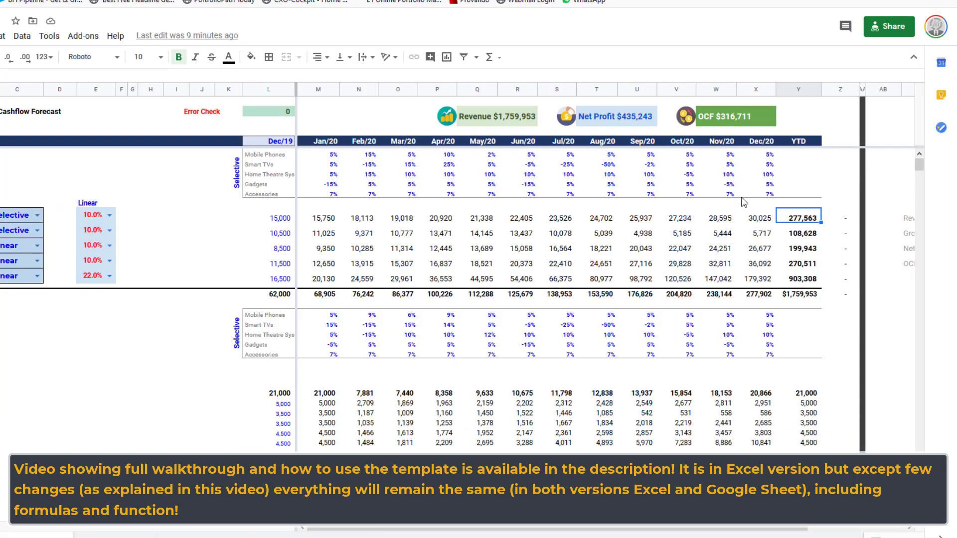
key("alt+Tab")
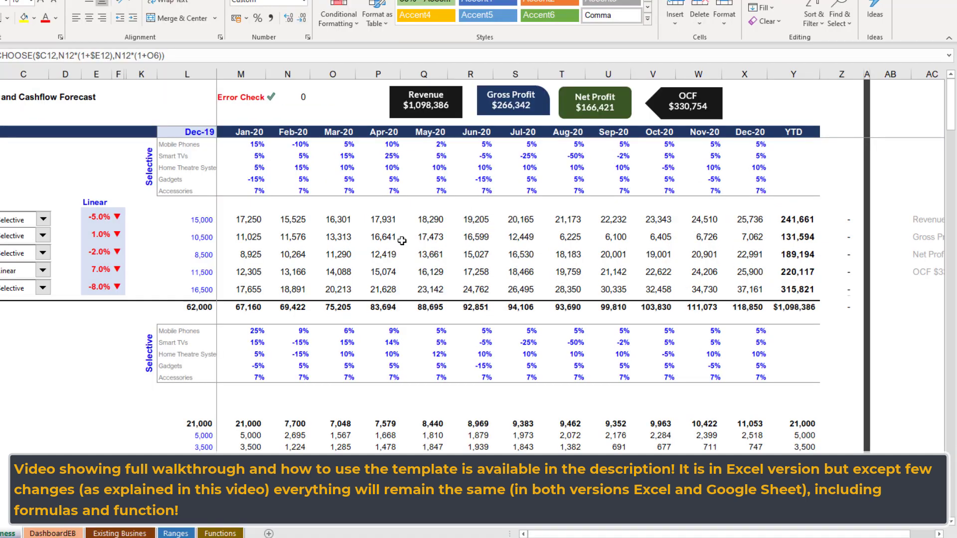
left_click(332, 218)
Step: Switch to the Google Sheets model and review its Mobile Phones sales formulas from January through June
key("alt+Tab")
left_click(320, 223)
left_click(363, 224)
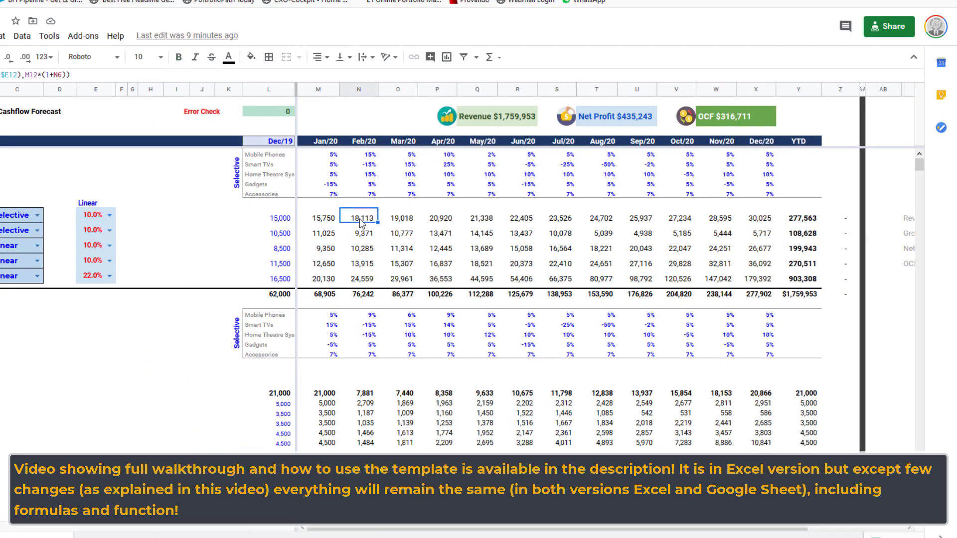
left_click(429, 223)
left_click(477, 224)
left_click(517, 224)
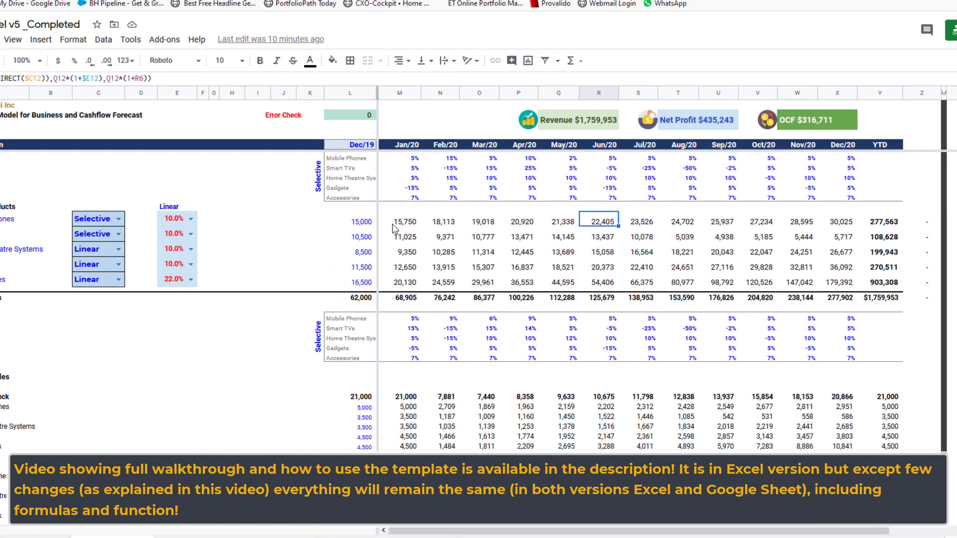
left_click(318, 223)
Step: Compare the growth type choices offered for Mobile Phones in the Excel model with those in Google Sheets
key("alt+Tab")
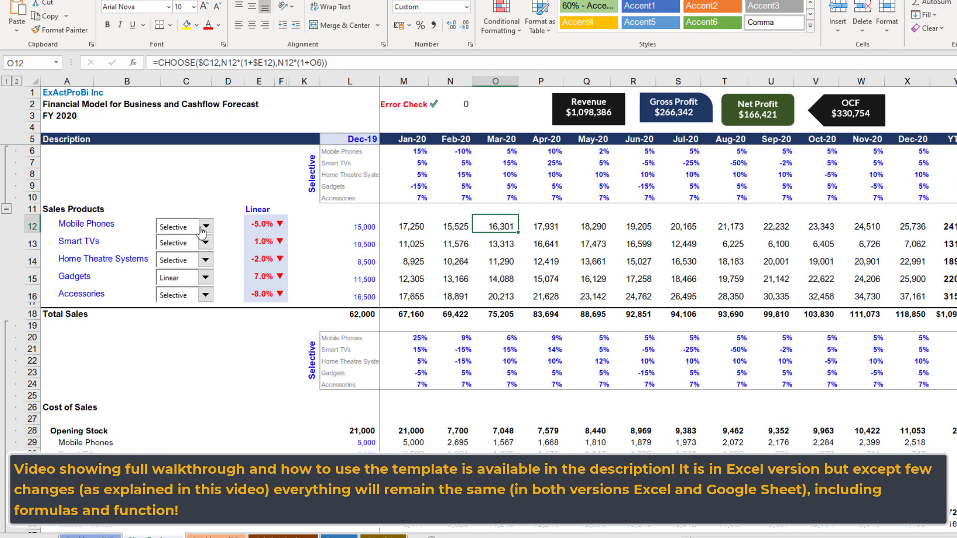
left_click(205, 226)
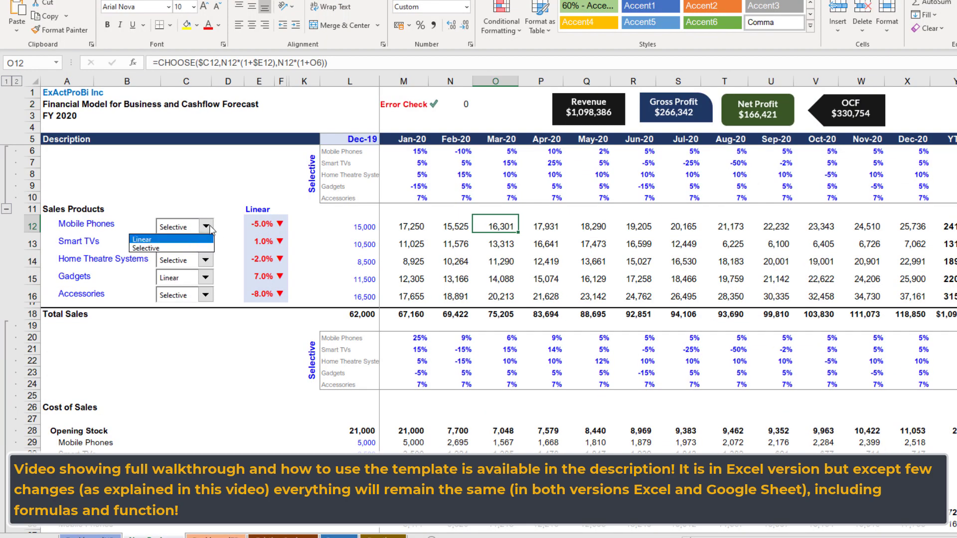
left_click(202, 226)
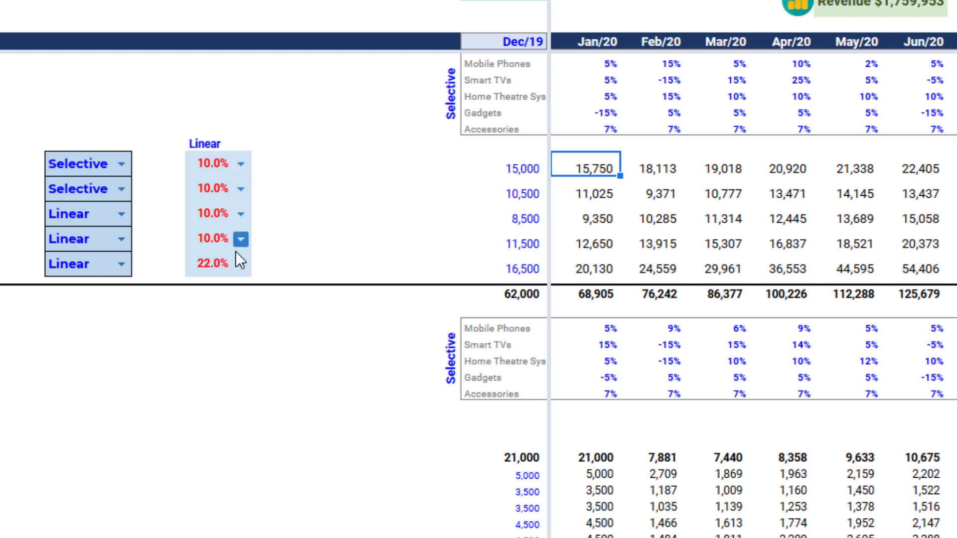
left_click(123, 164)
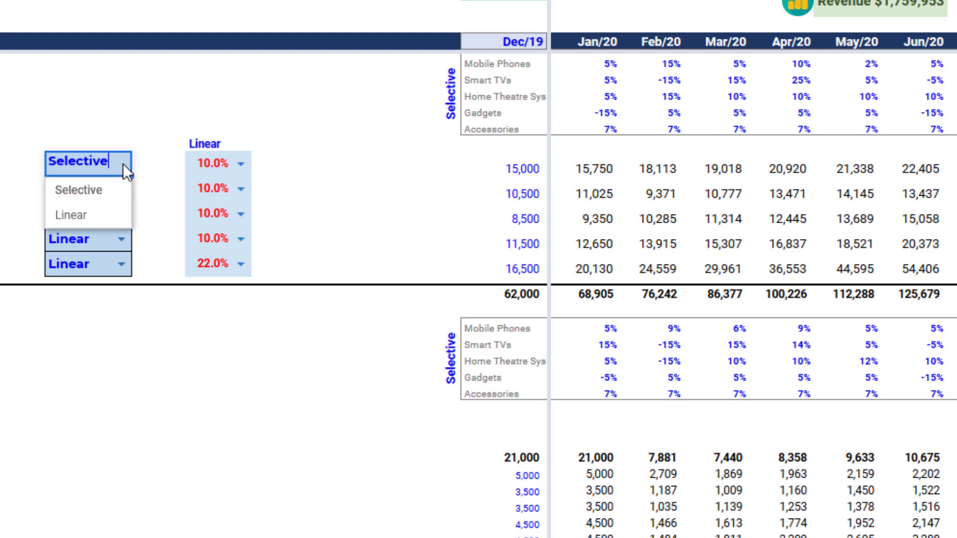
left_click(214, 111)
left_click(121, 165)
left_click(177, 93)
left_click(122, 164)
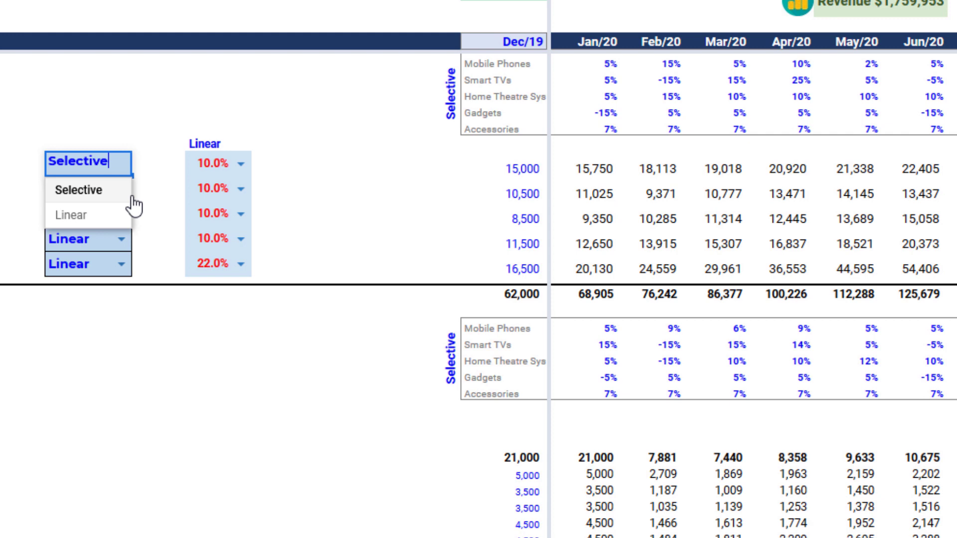
Step: Compare the full January Mobile Phones CHOOSE formula in Google Sheets with the one in Excel, focusing on the growth type reference
left_click(574, 174)
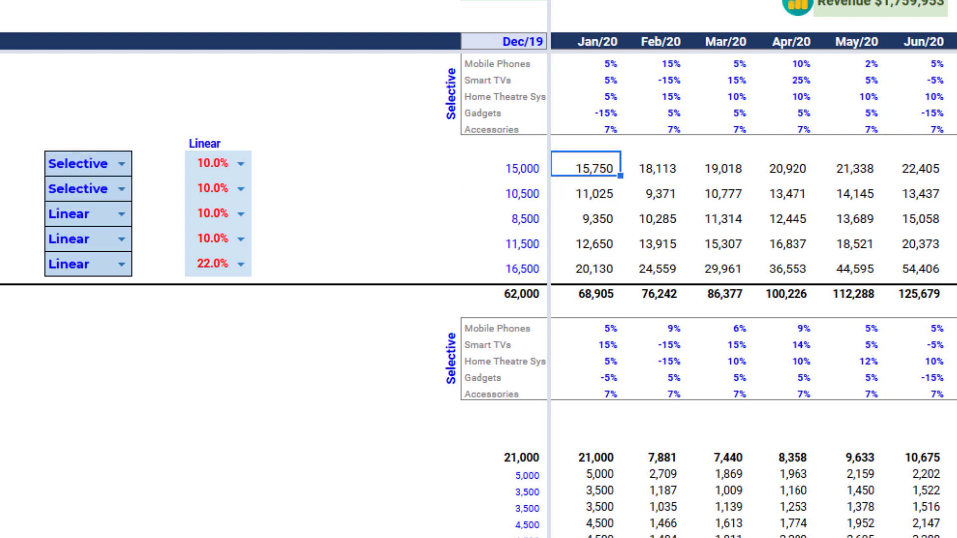
double_click(560, 168)
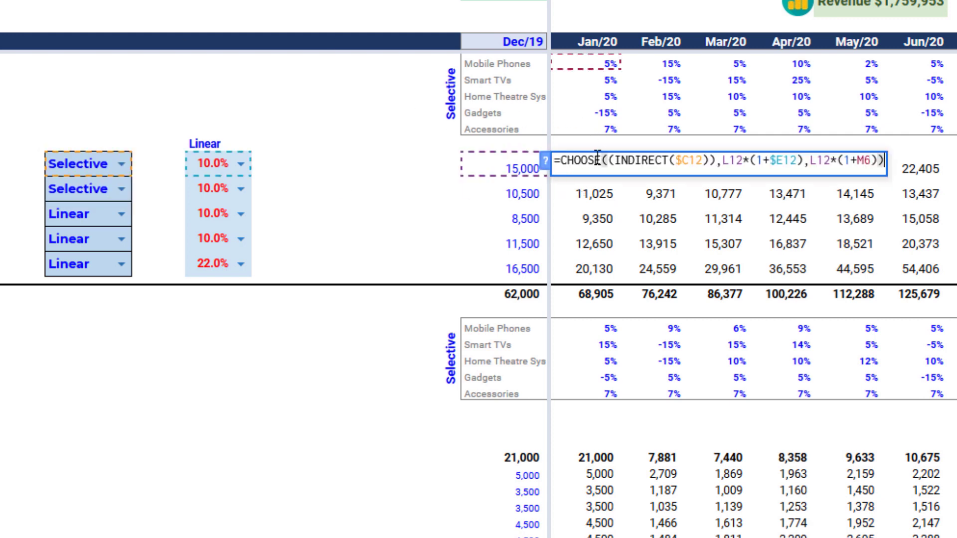
key("Escape")
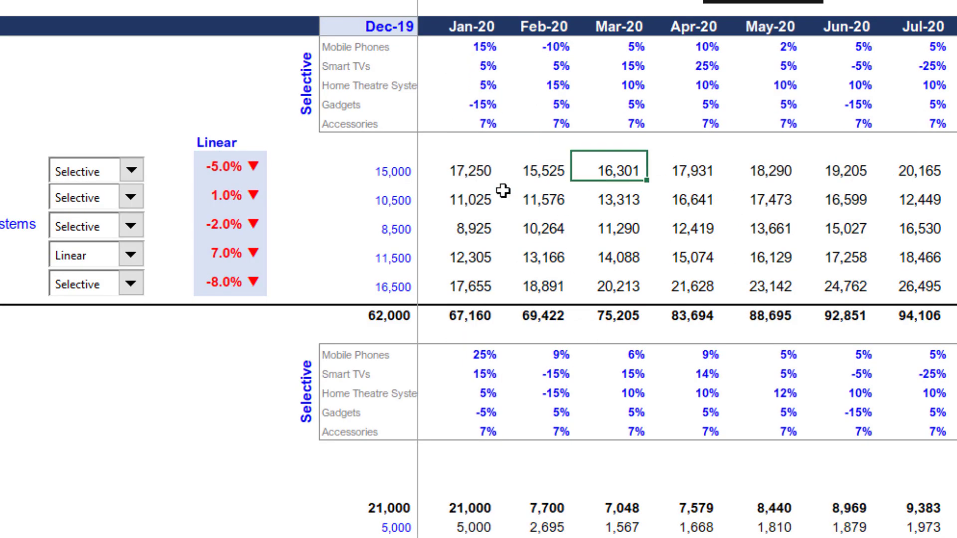
left_click(470, 176)
key("F2")
key("Escape")
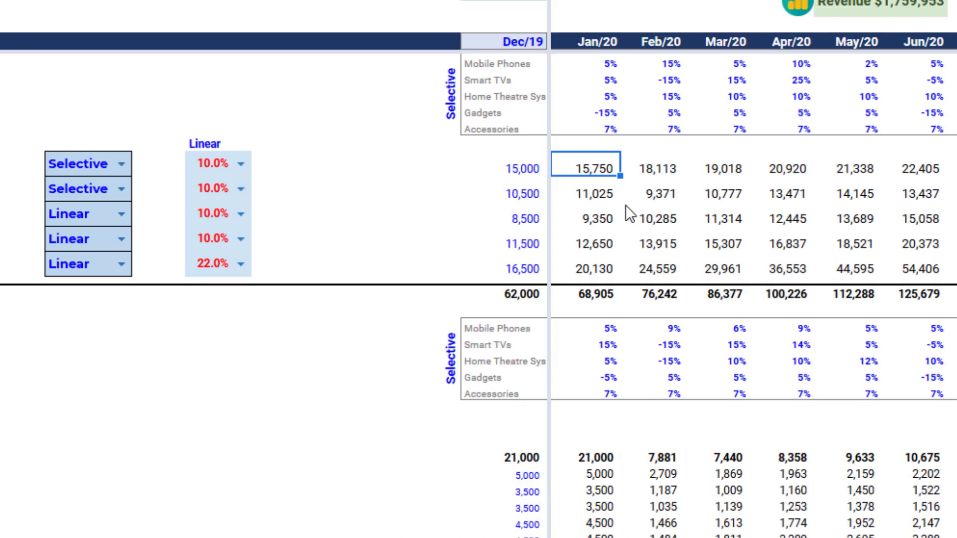
key("F2")
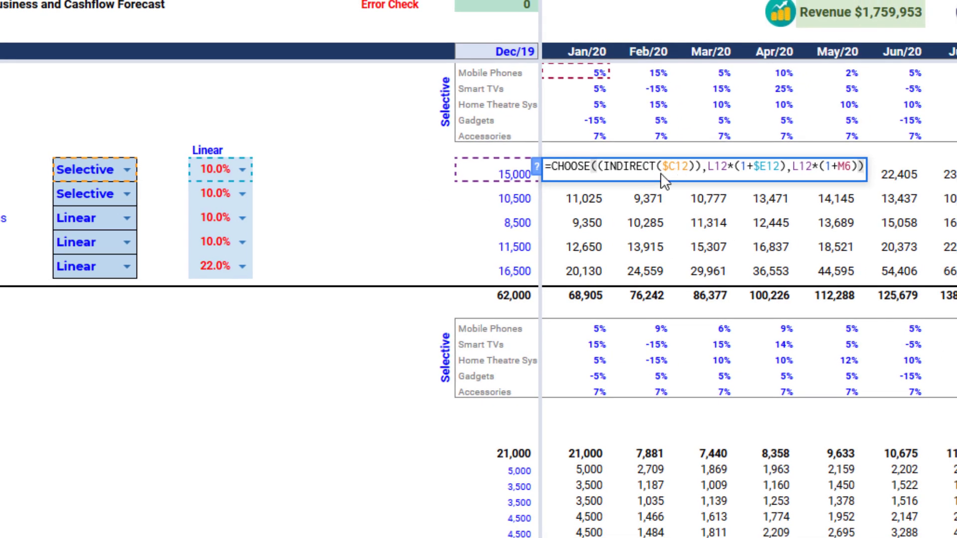
key("Escape")
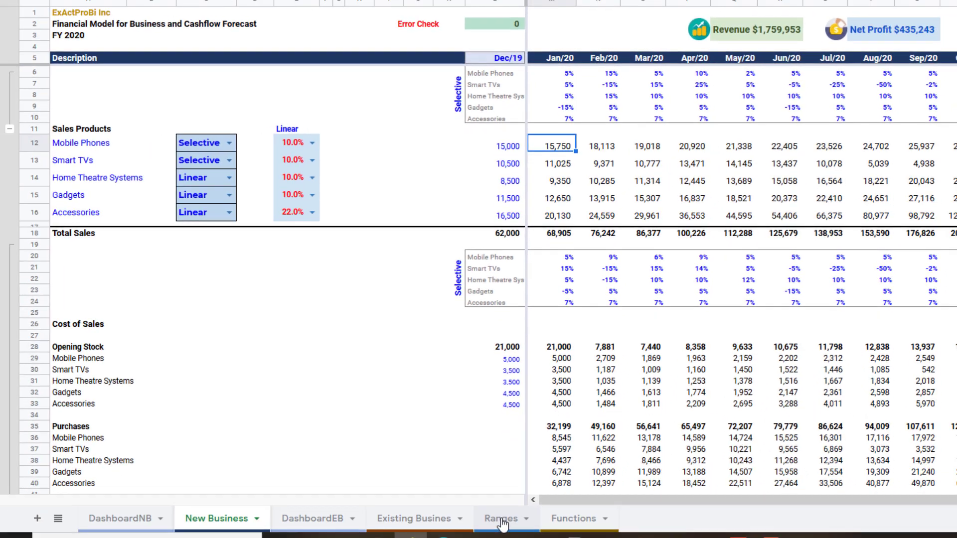
Step: Examine the numbers assigned to Selective and Linear on the Ranges sheet, then return to the New Business sheet
left_click(502, 524)
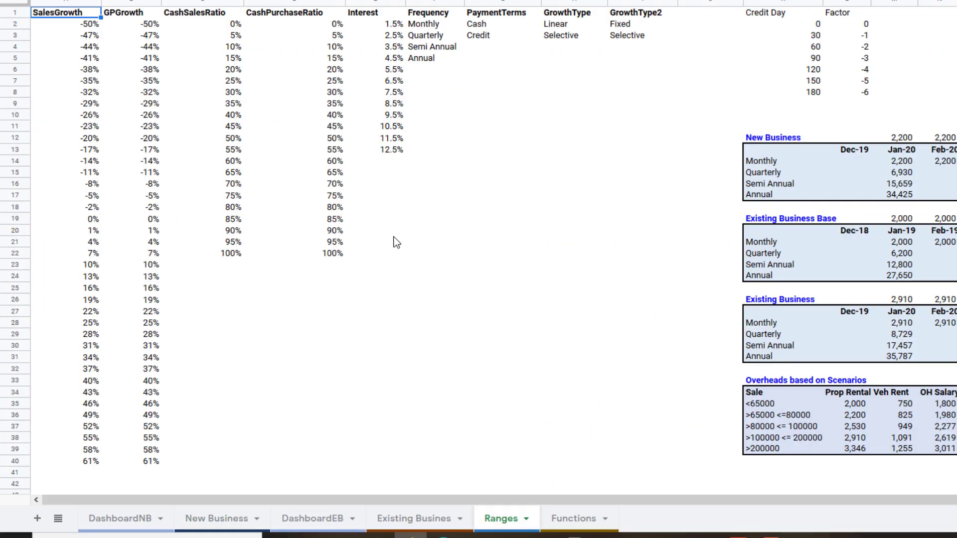
scroll(457, 237, "down", 5)
scroll(464, 242, "down", 3)
scroll(449, 245, "up", 4)
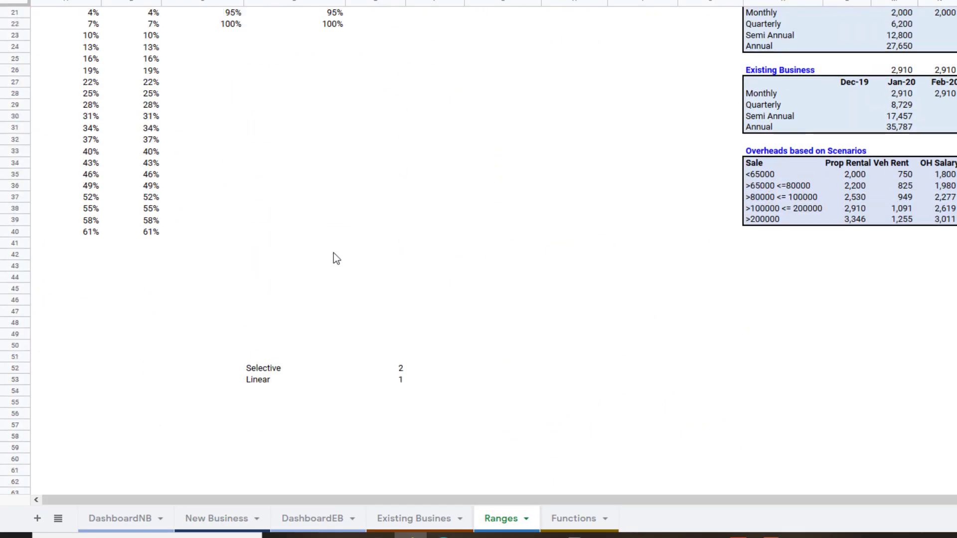
left_click(387, 368)
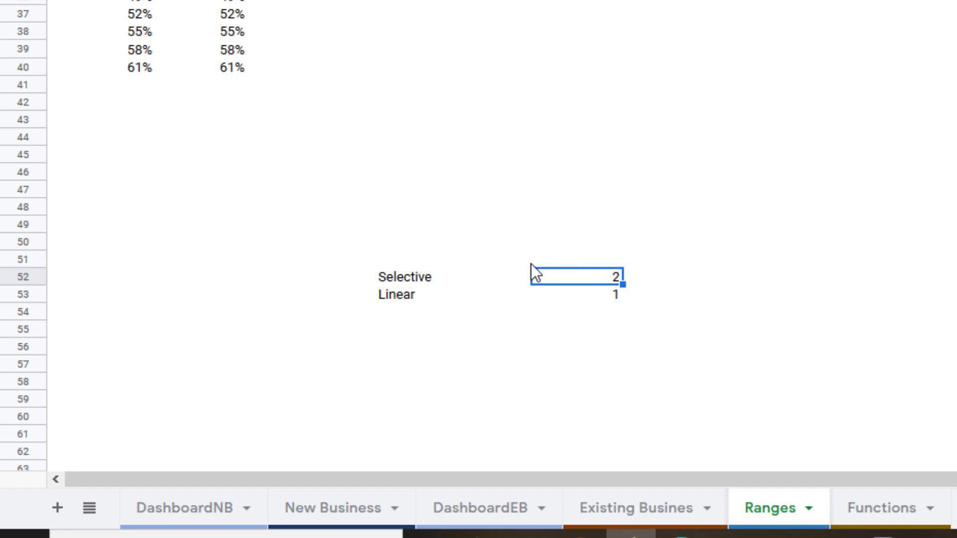
left_click(600, 295)
left_click(590, 277)
left_click(592, 295)
left_click(589, 279)
left_click(352, 507)
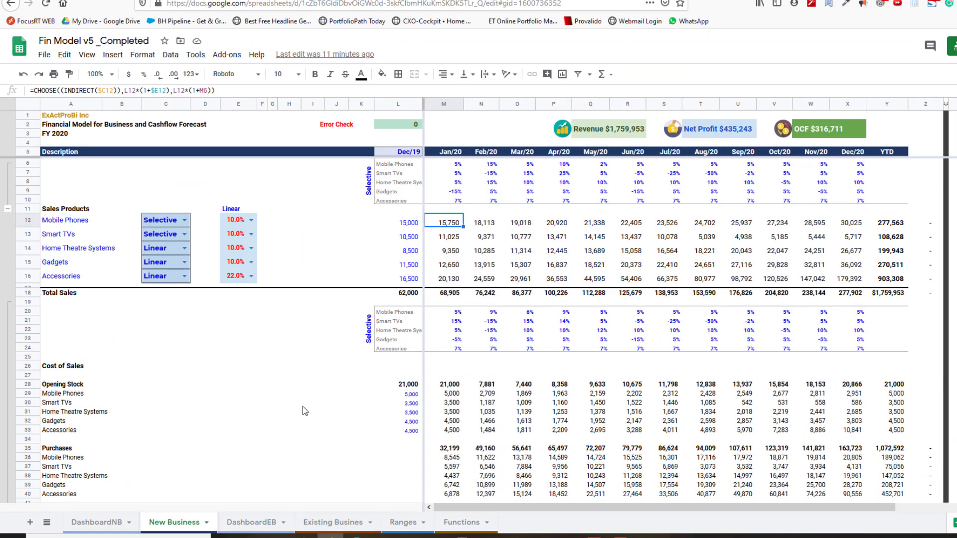
Step: Recheck the Selective and Linear labels and their numbers in rows 52 and 53 of the Ranges sheet
left_click(399, 523)
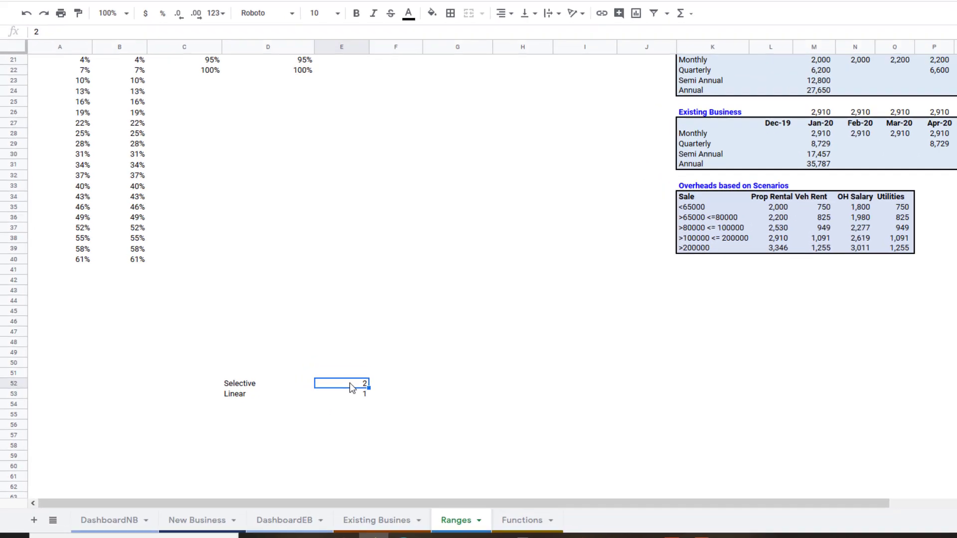
left_click(522, 324)
left_click(519, 306)
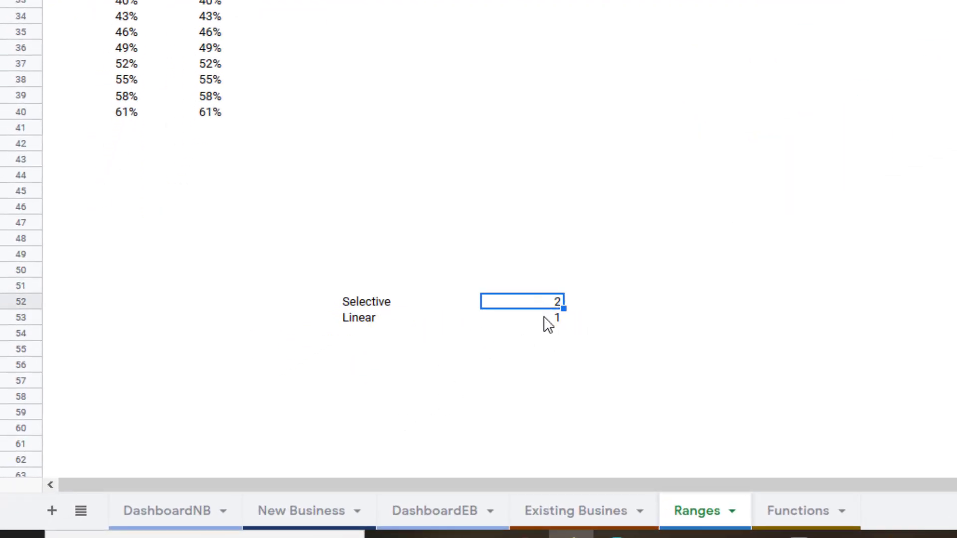
left_click(546, 321)
left_click(357, 300)
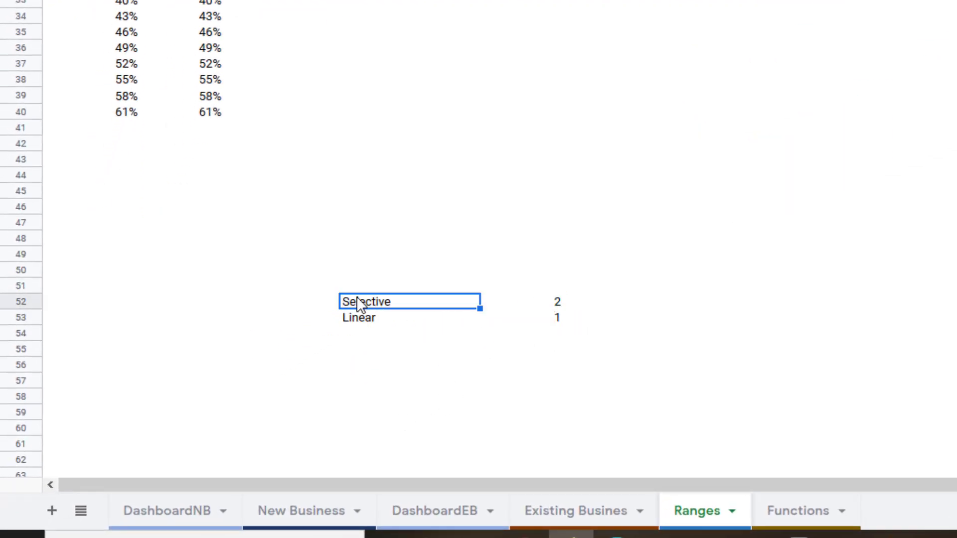
left_click(523, 304)
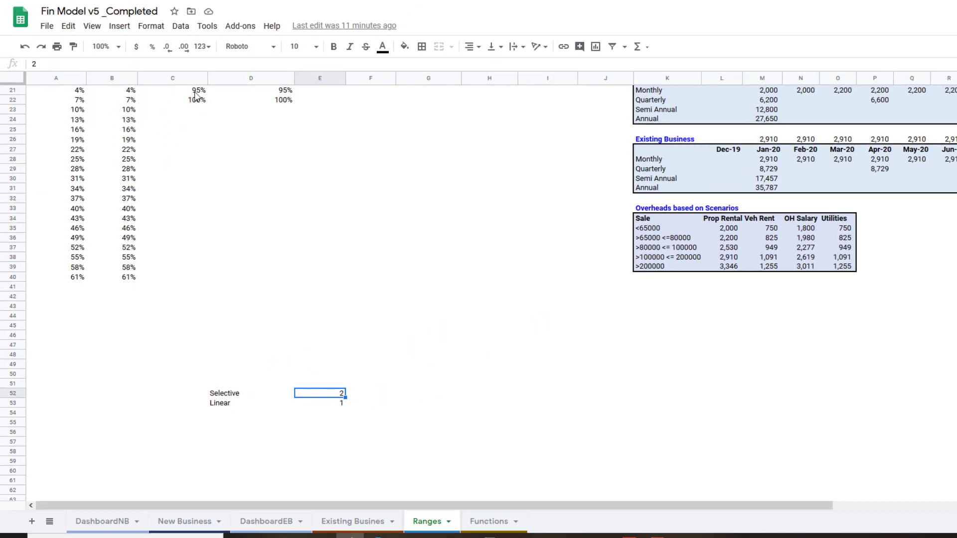
Step: Display the named ranges of the workbook and open the Selective range to inspect its definition
left_click(181, 26)
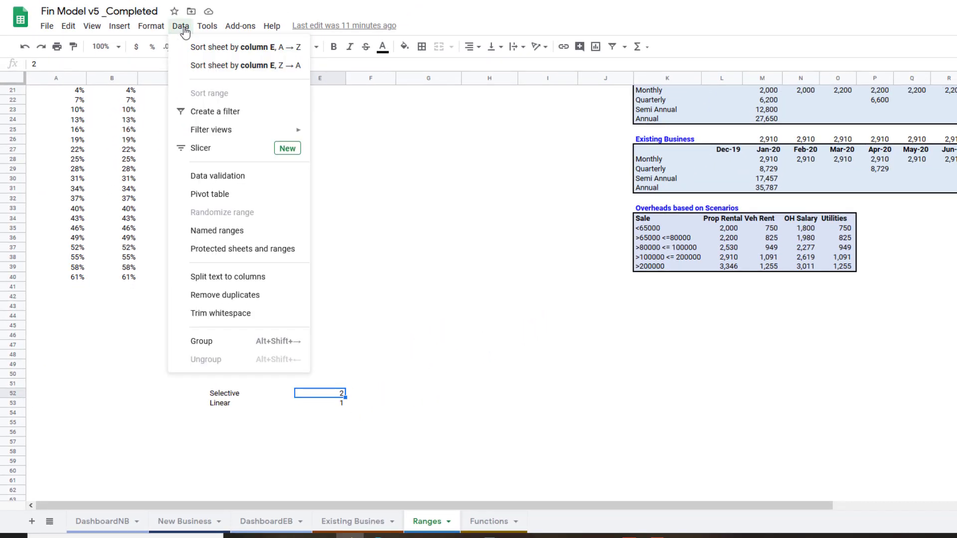
left_click(217, 230)
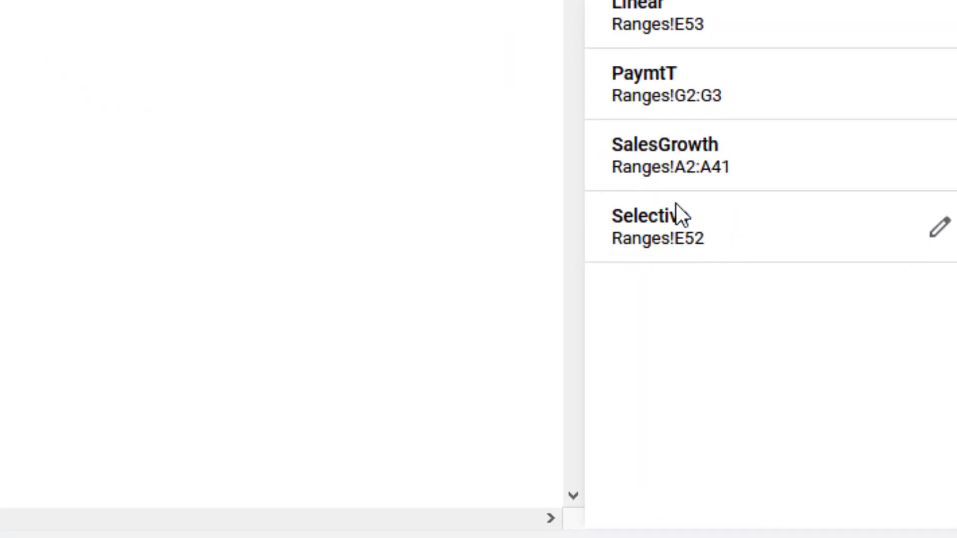
left_click(939, 227)
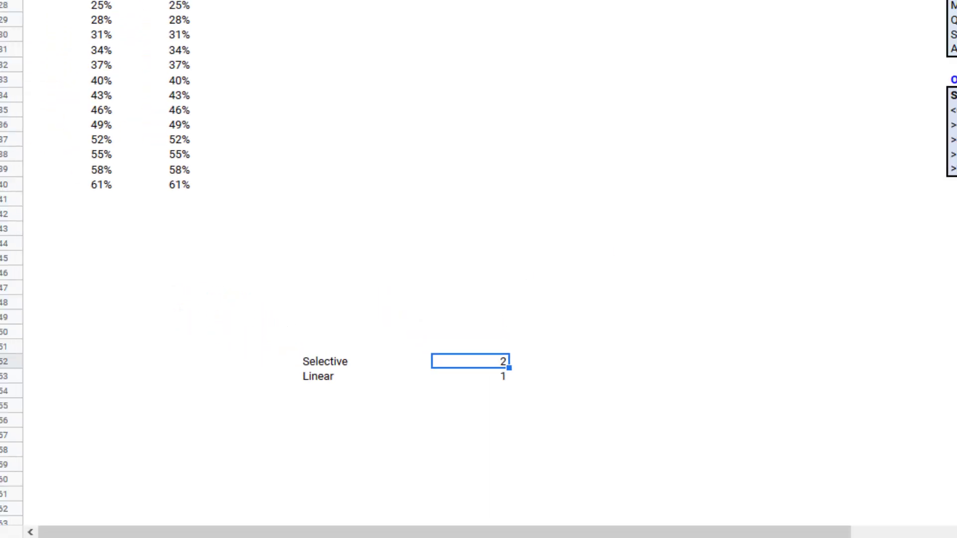
Step: Enter the formula =Selective in cell G52 of the Ranges sheet to test the named range
key("Right")
key("Right")
type("=sele")
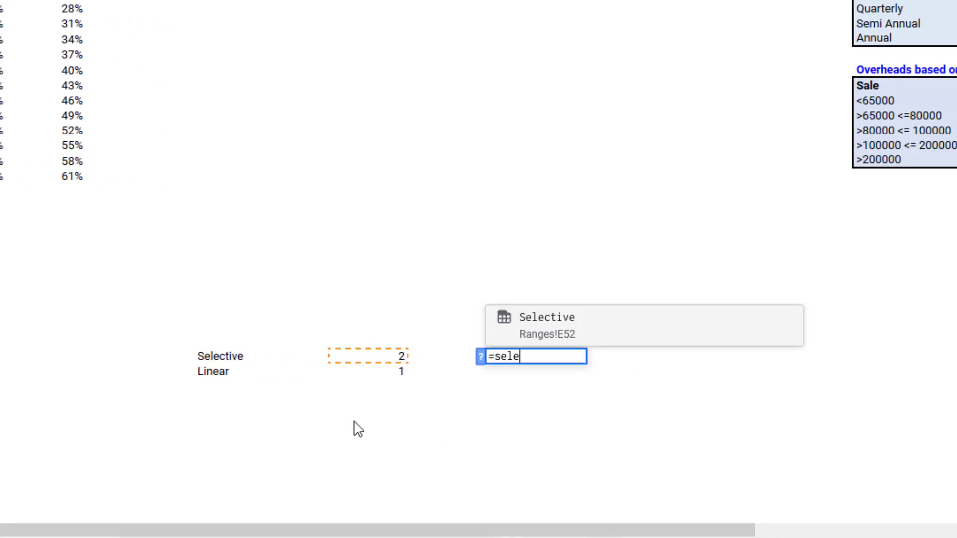
key("Tab")
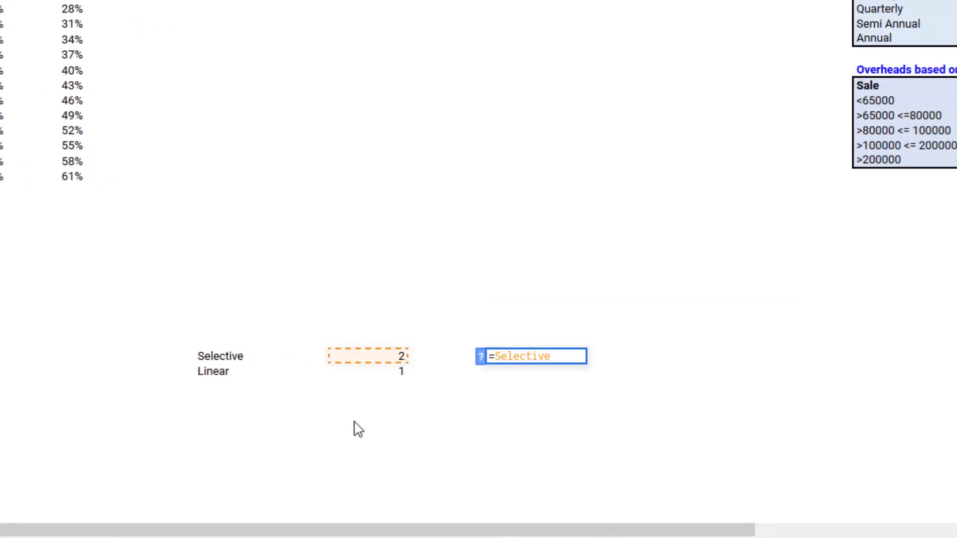
key("Return")
Step: Compare the Selective number in E52 with the result and formula of the test cell G52
key("Up")
key("Left")
key("Left")
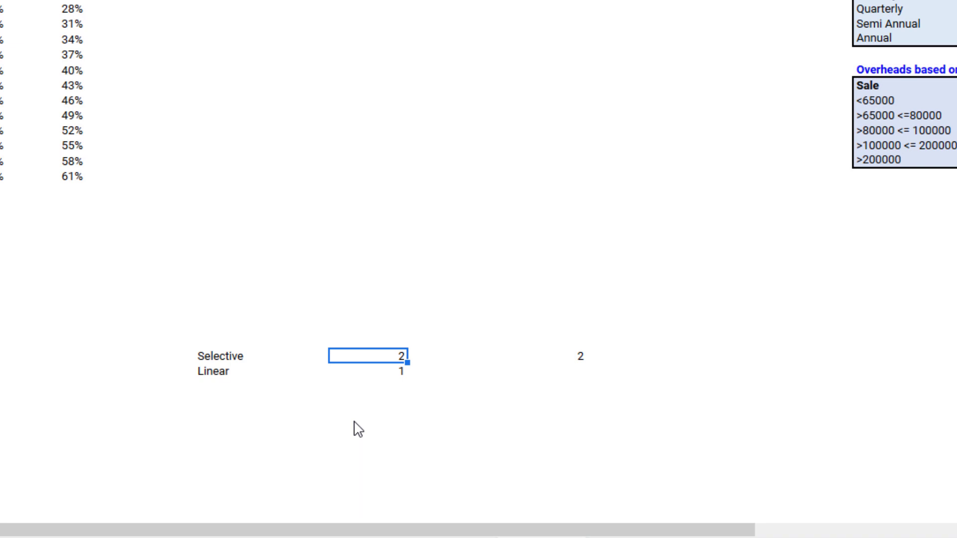
key("Right")
key("Right")
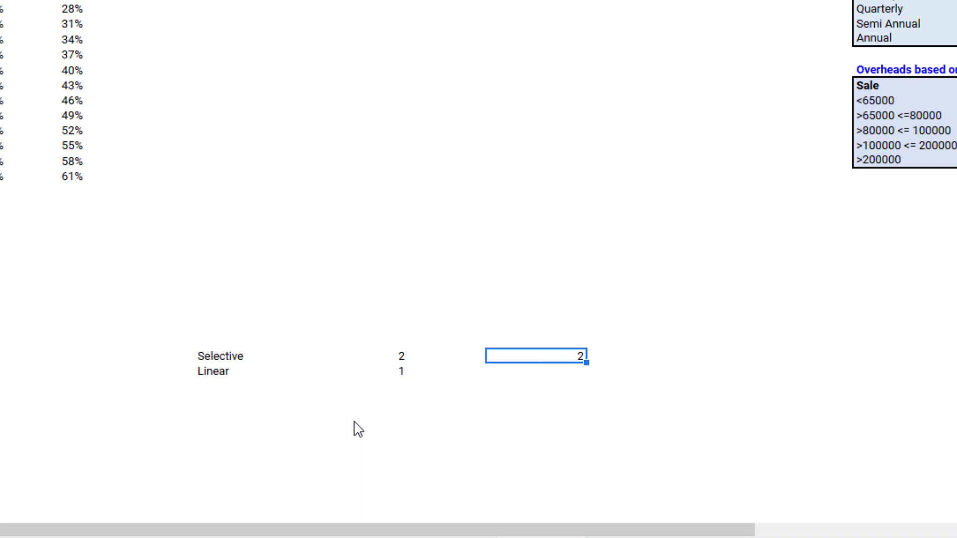
key("Left")
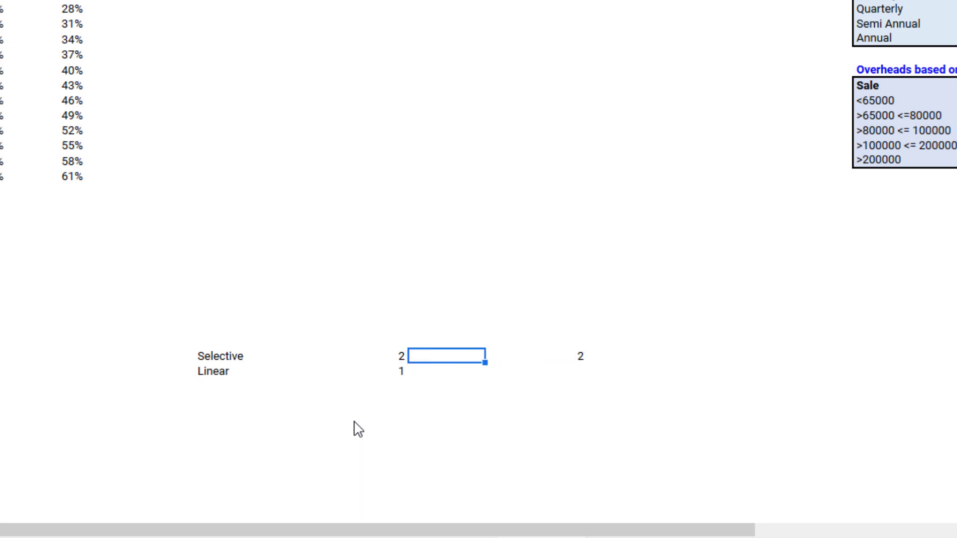
key("Left")
key("Left")
key("Right")
key("Right")
key("Right")
key("F2")
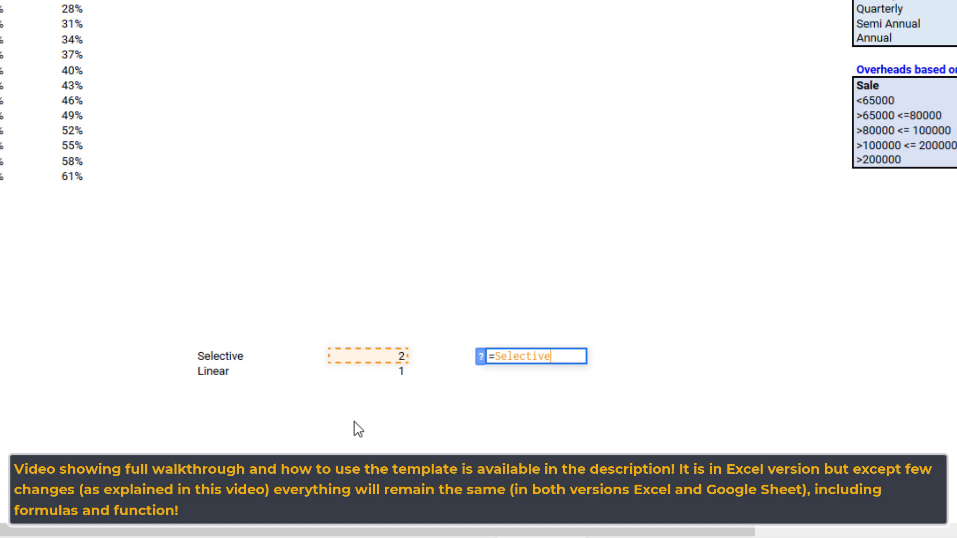
key("Escape")
Step: Set the Selective number in E52 to 5 and check the result of the test formula in G52
key("Left")
key("Left")
type("5")
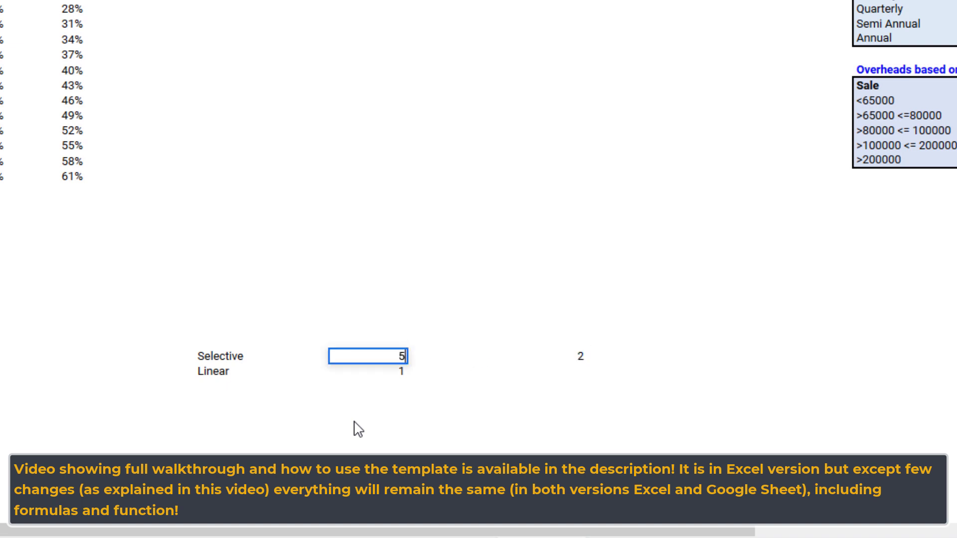
key("Return")
key("Up")
key("Right")
key("Right")
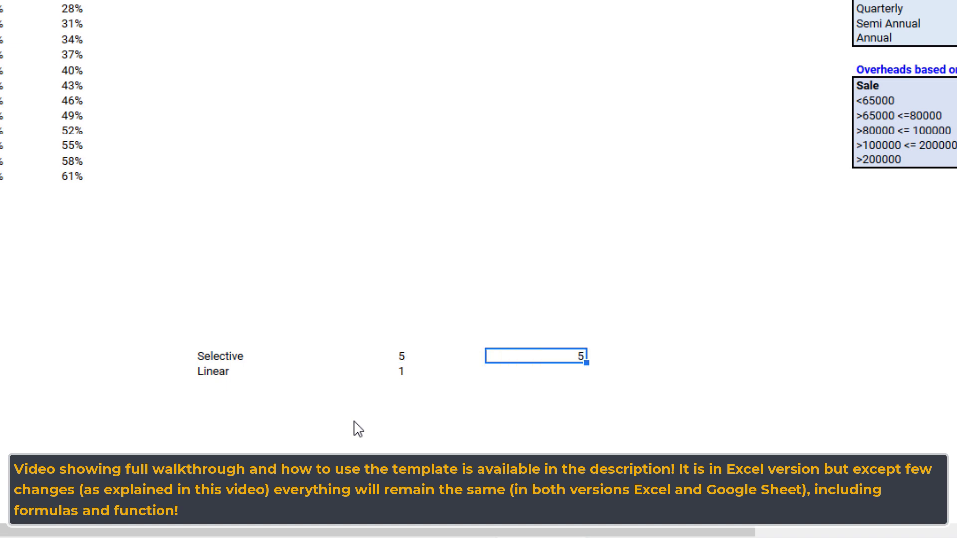
Step: Inspect the =Selective formula in G52 and compare its result with the number in E52
key("Left")
key("Right")
key("F2")
key("Escape")
key("Left")
key("Left")
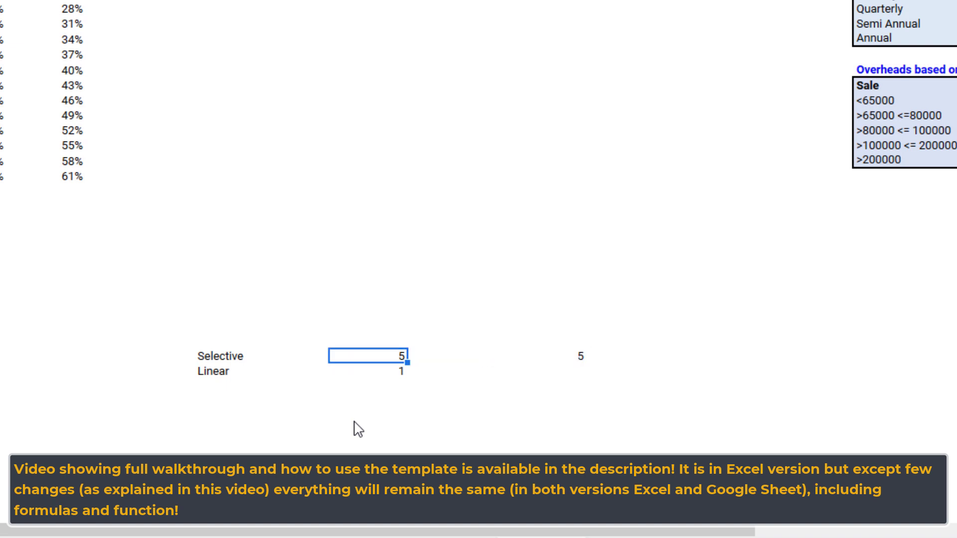
key("Right")
key("Right")
key("F2")
key("Escape")
key("Left")
key("Left")
key("Right")
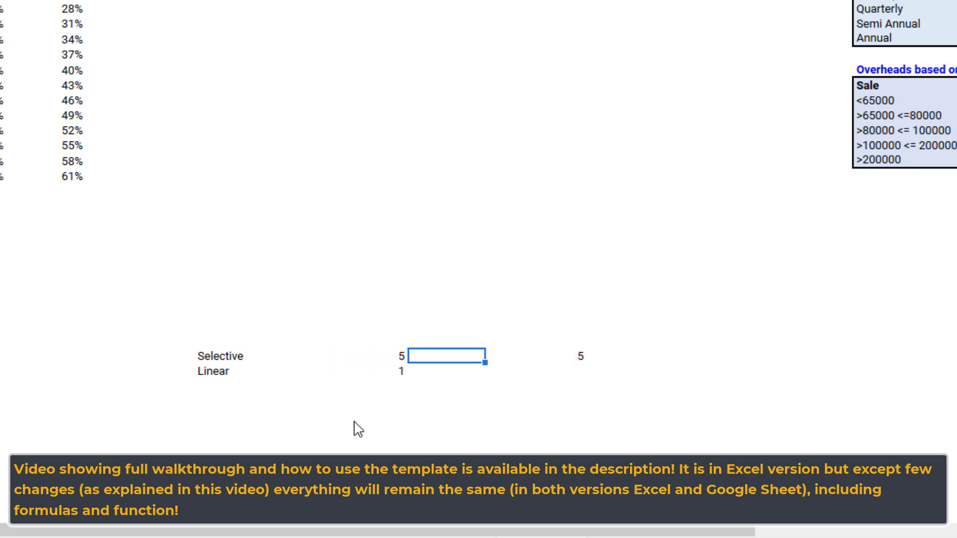
key("Right")
key("F2")
key("Escape")
key("Left")
key("Right")
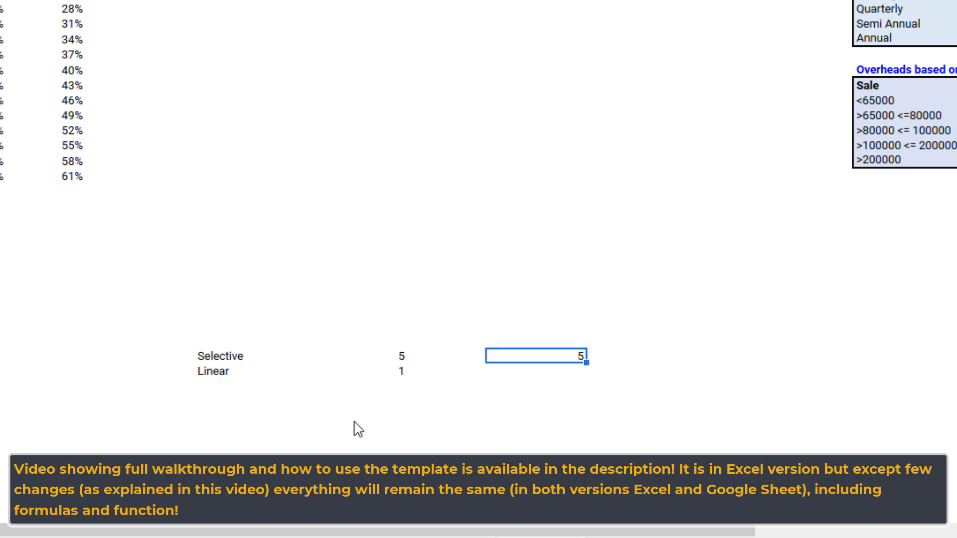
Step: Trace the link from the Selective label in D52 through its number in E52 to the test formula in G52
key("Left")
key("Left")
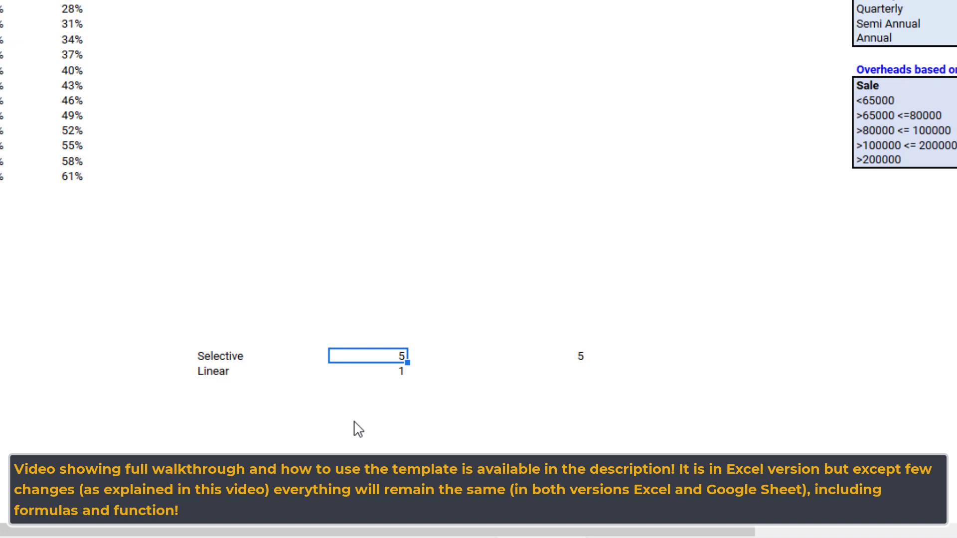
key("Right")
key("Right")
key("F2")
key("Escape")
key("Left")
key("Left")
key("Left")
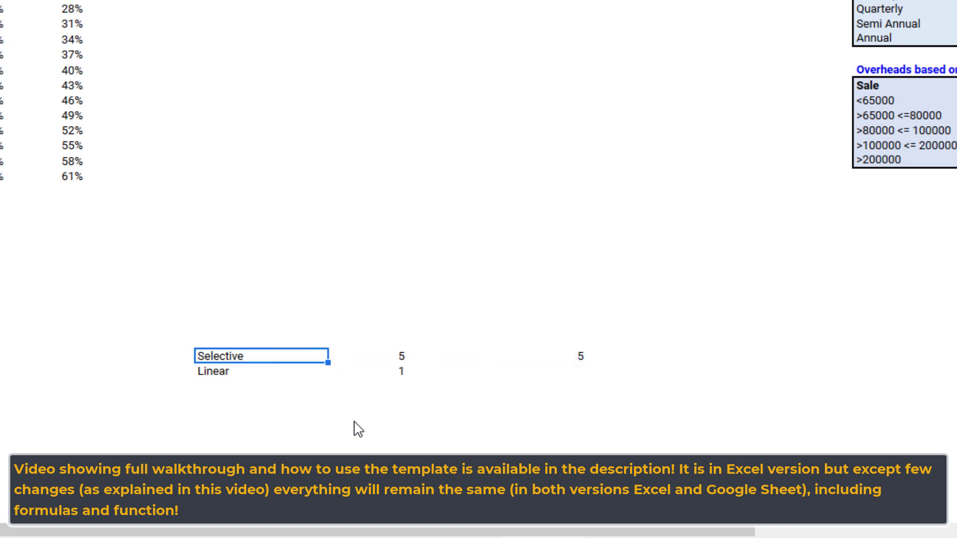
key("Right")
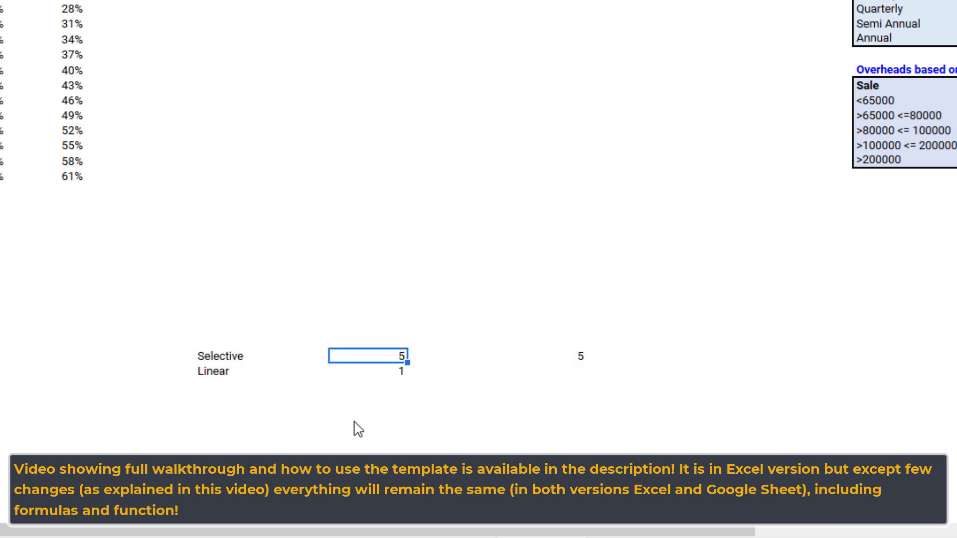
key("Left")
key("Right")
key("Right")
key("Right")
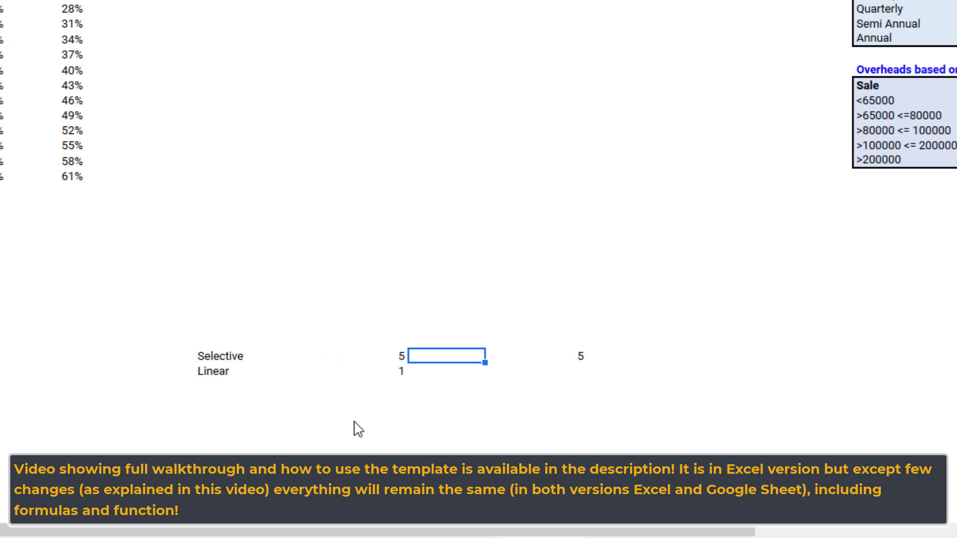
key("F2")
key("Escape")
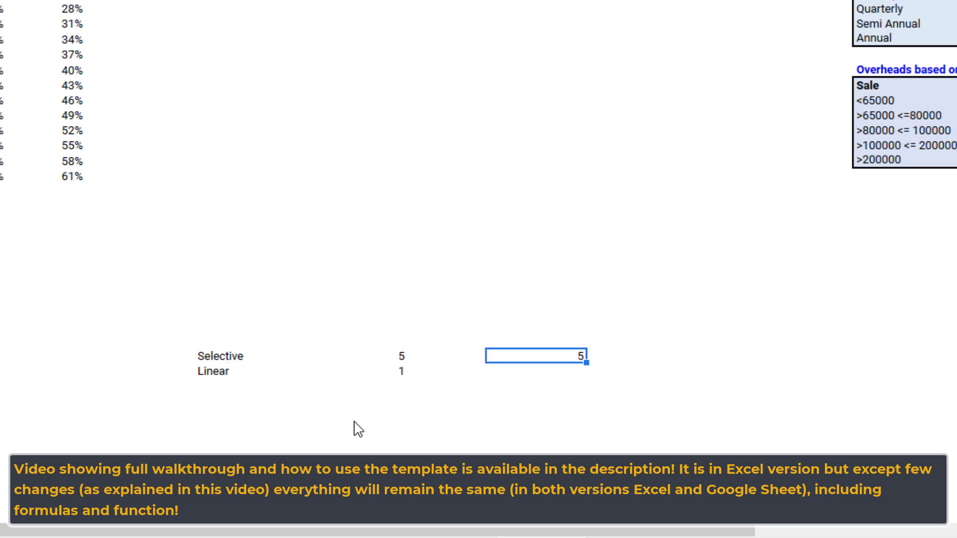
Step: Set the Selective number in E52 back to 2 and clear the test formula from G52
key("Left")
key("Left")
type("2")
key("Return")
key("Up")
key("Right")
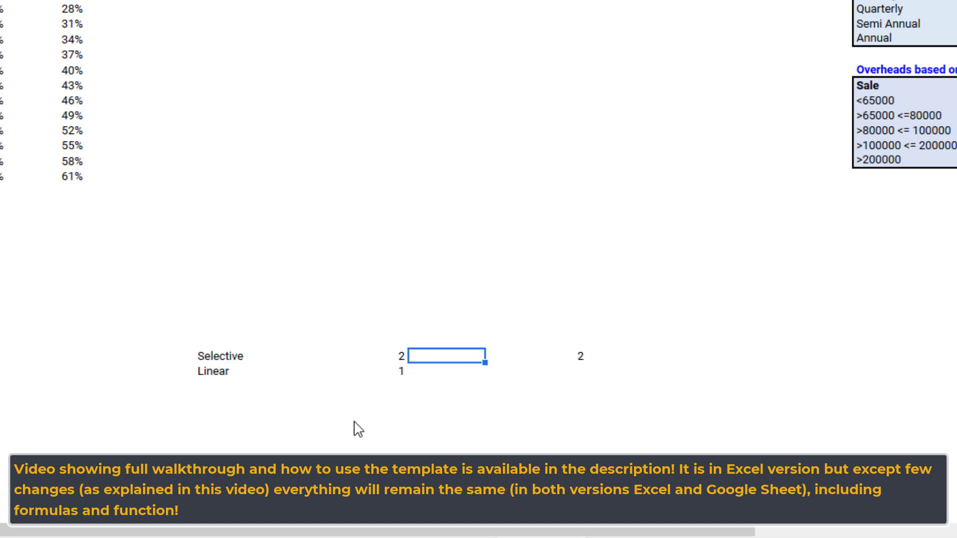
key("Right")
key("Delete")
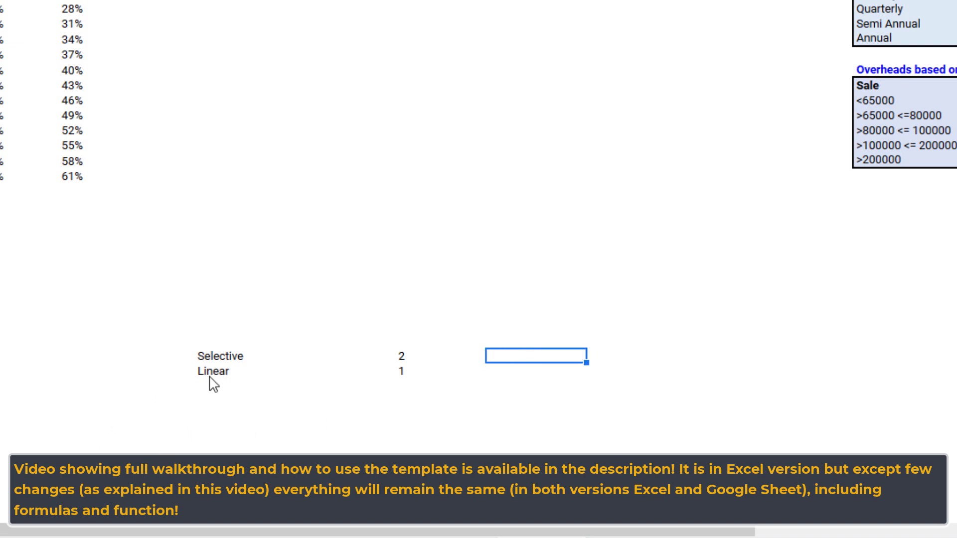
Step: Check the Linear label and number in row 53 and open the Linear named range to inspect its definition
left_click(277, 374)
left_click(381, 374)
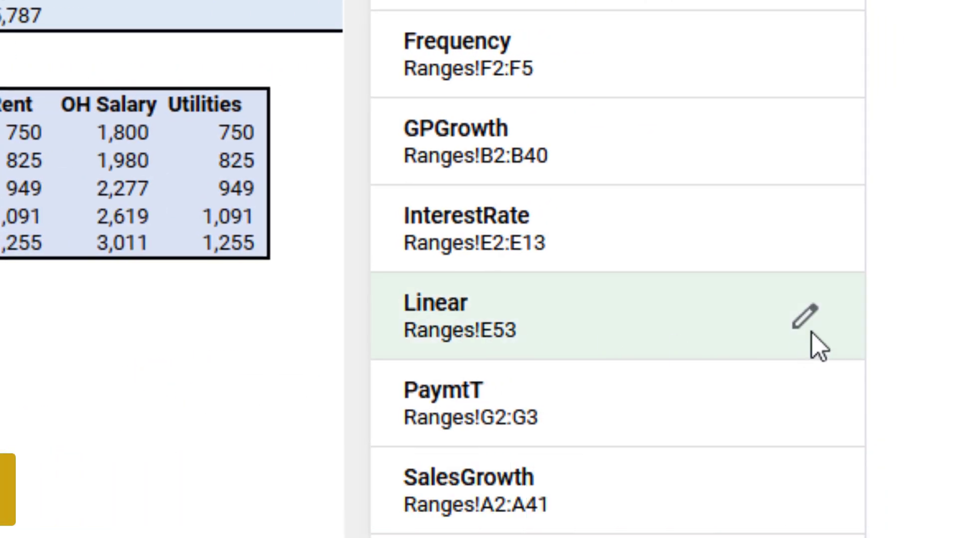
left_click(811, 318)
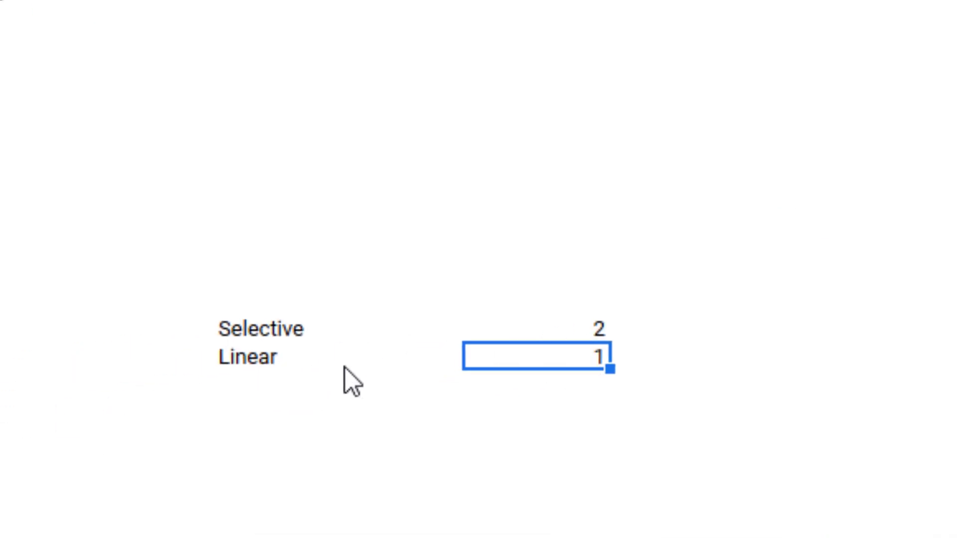
Step: Enter the formula =Linear in G53 of the Ranges sheet and compare its result with the number in E53
left_click(853, 363)
type("=l")
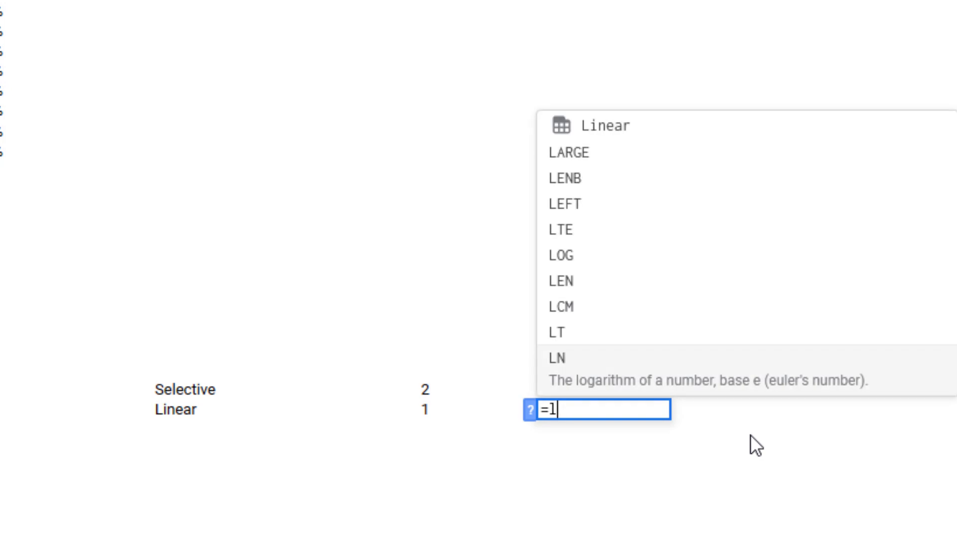
type("in")
key("Tab")
key("Return")
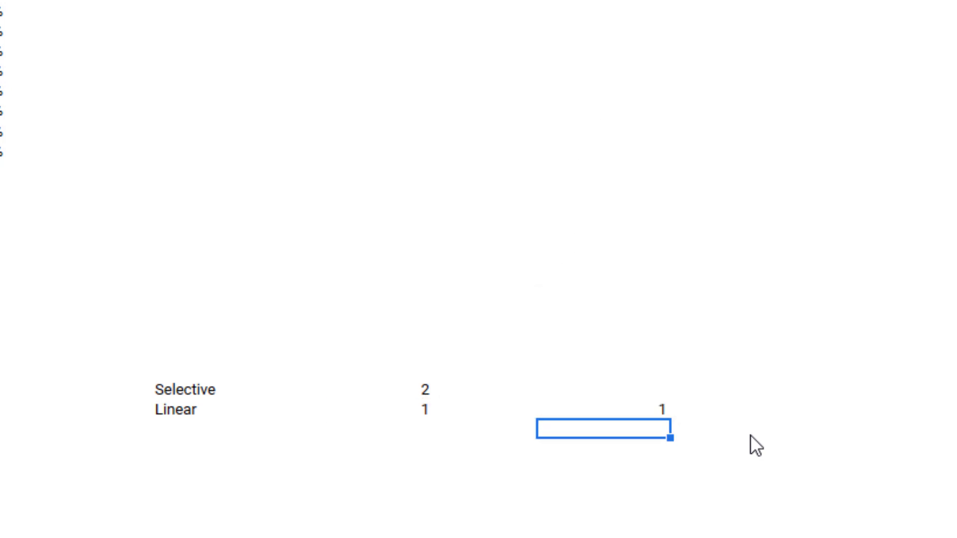
key("Up")
key("Left")
key("Left")
key("Right")
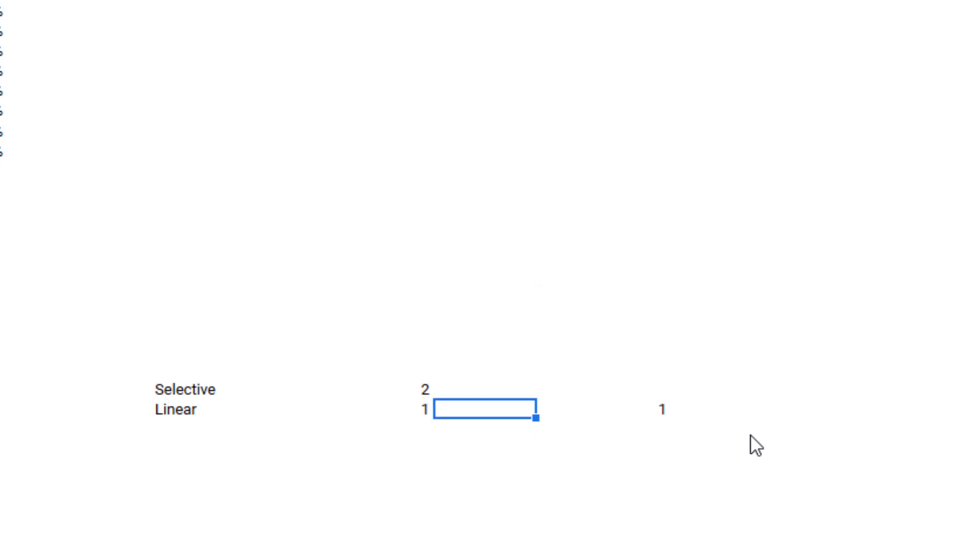
Step: Clear the test formula from G53 and return to the Linear label and its number
key("Right")
key("Delete")
key("Left")
key("Left")
key("Left")
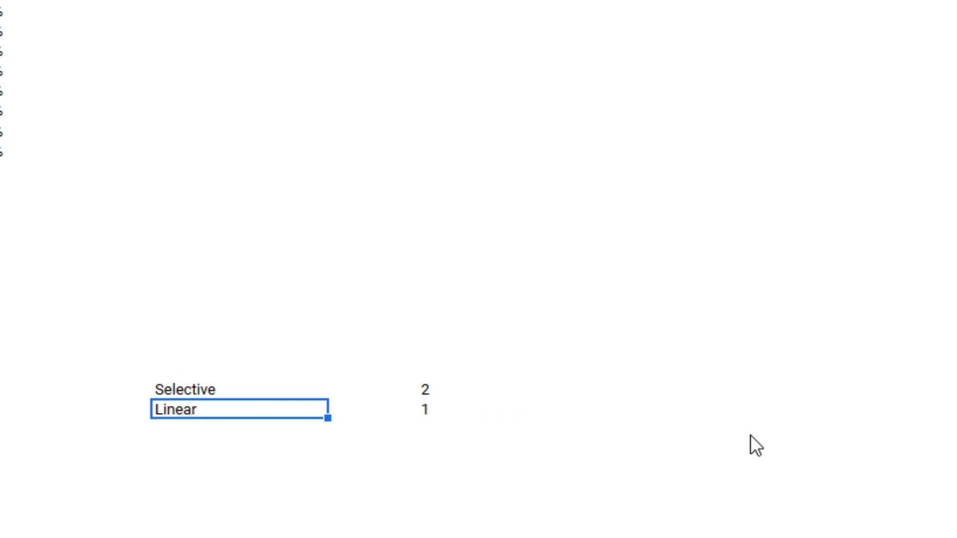
key("Right")
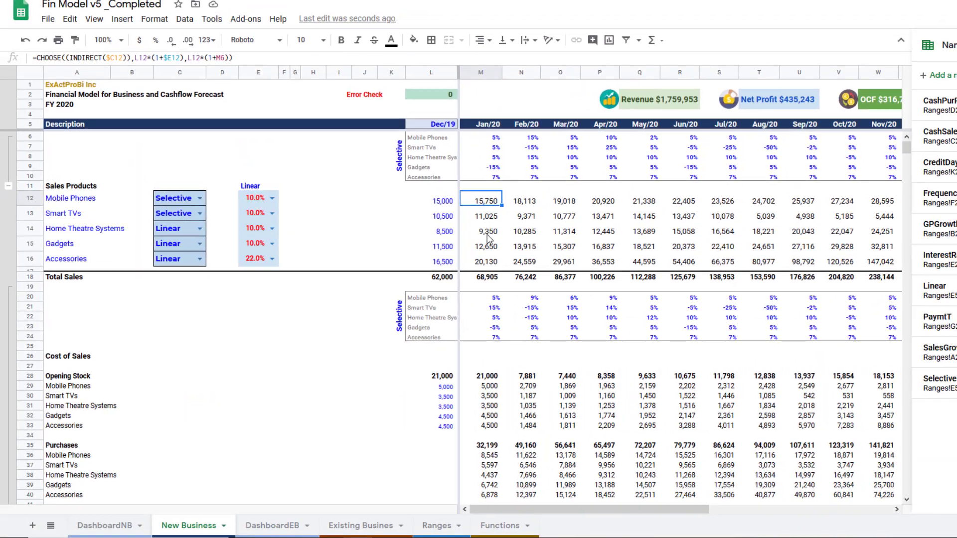
Step: Examine the CHOOSE and INDIRECT formula in M12 of the New Business sheet and recheck the numbers on the Ranges sheet
key("F2")
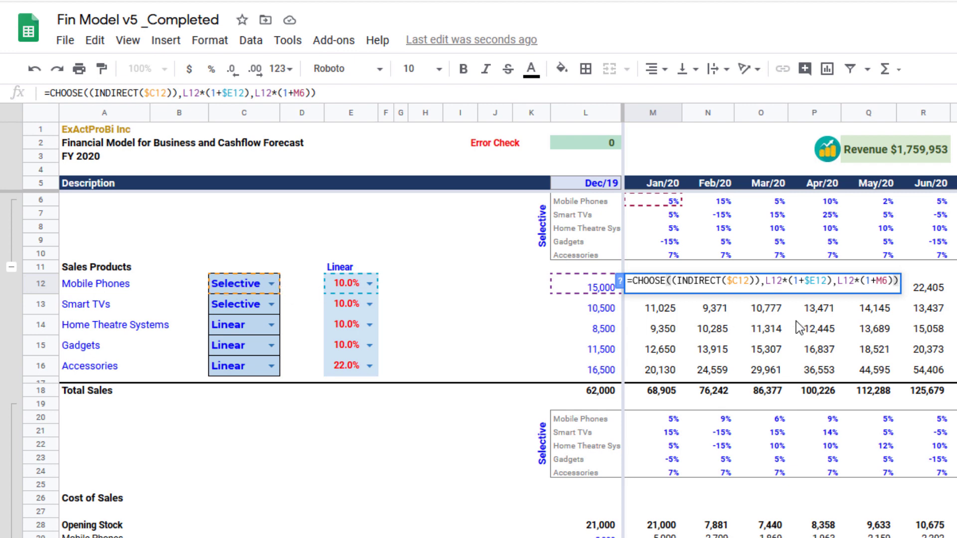
key("Escape")
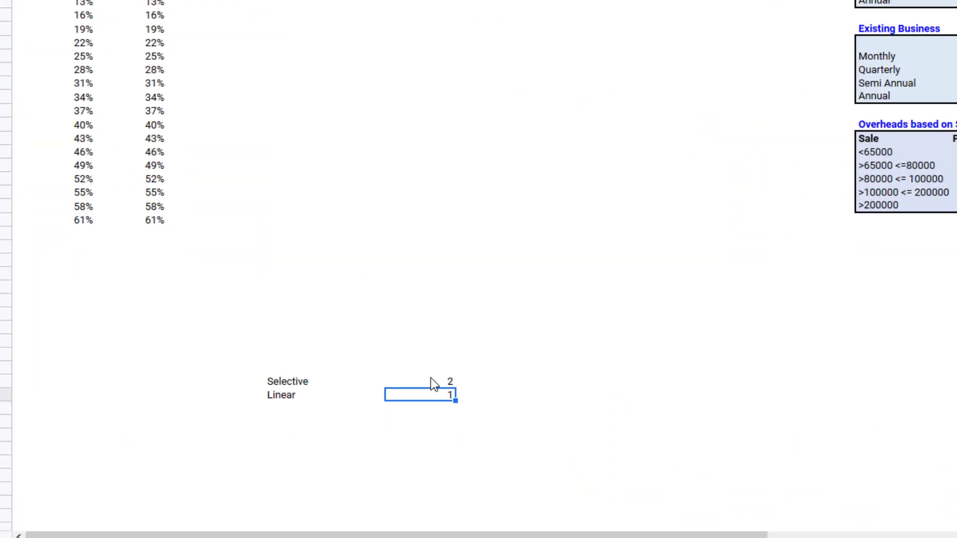
left_click(434, 427)
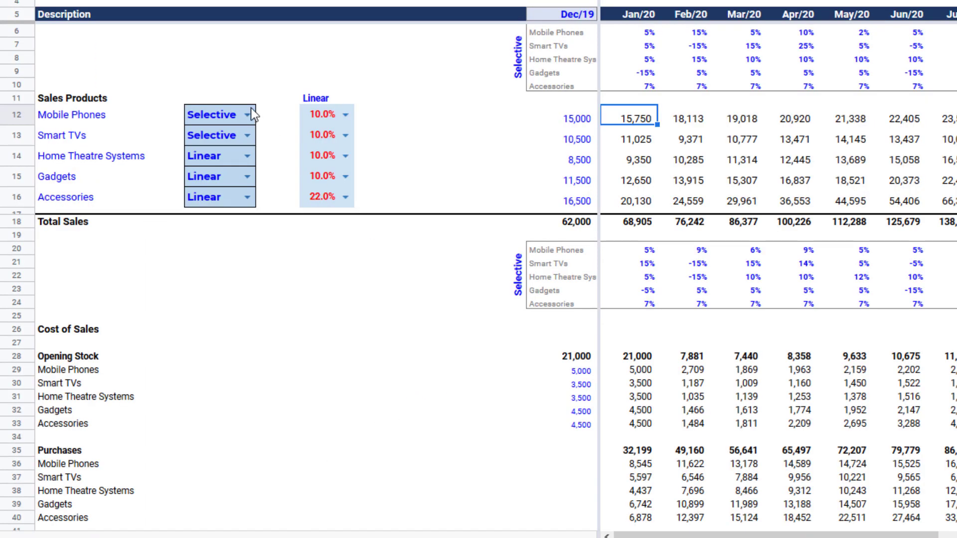
Step: Set the Mobile Phones sales method in C12 to Linear and examine the INDIRECT($C12) part of the Jan/20 formula
left_click(247, 115)
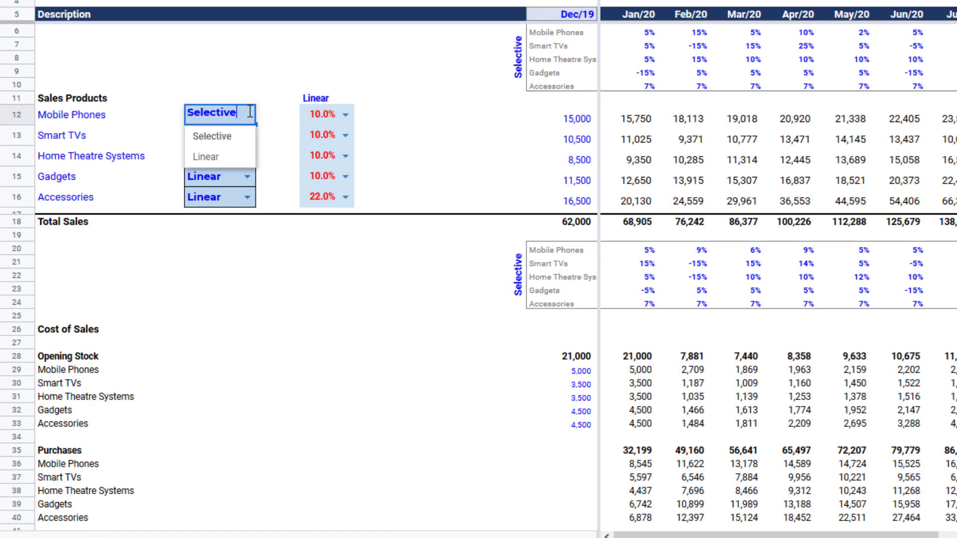
left_click(232, 159)
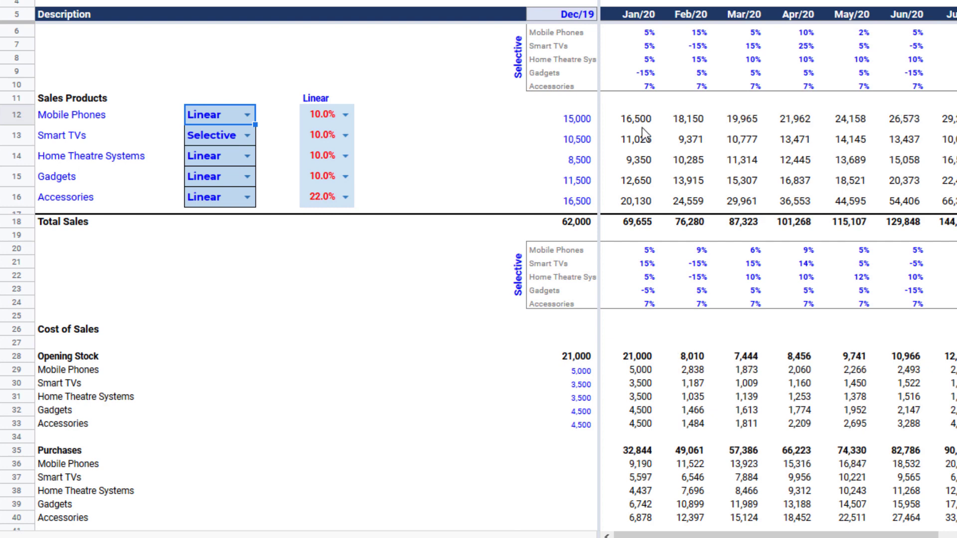
left_click(641, 125)
double_click(617, 122)
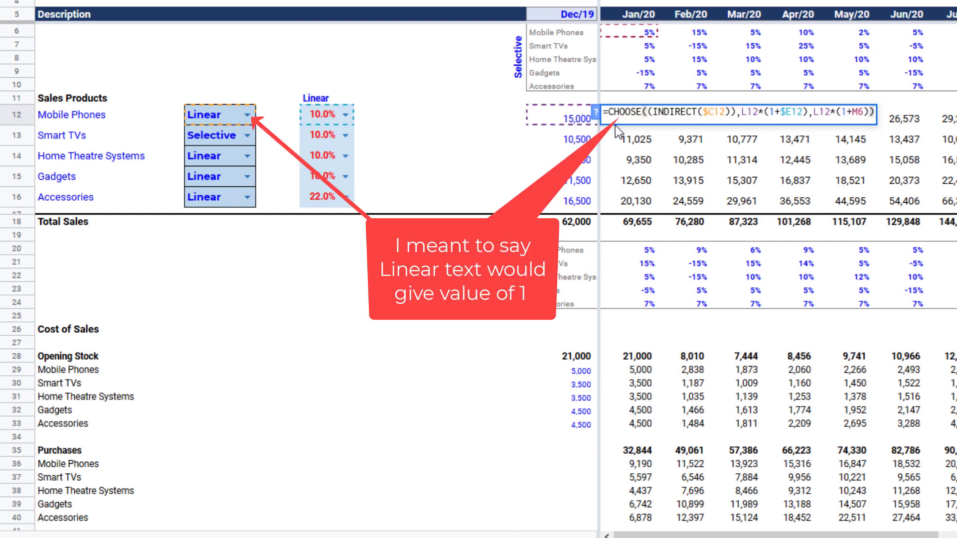
left_click_drag(649, 110, 731, 111)
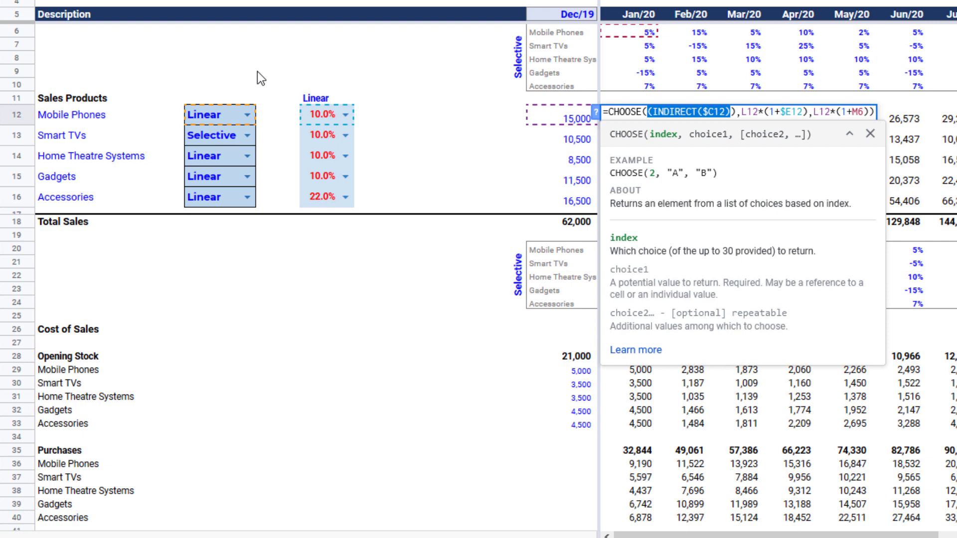
key("Escape")
Step: Compare the Mobile Phones choice in C12 with the Jan/20 sales formulas of the products in rows 12 to 16
left_click(250, 118)
left_click(251, 118)
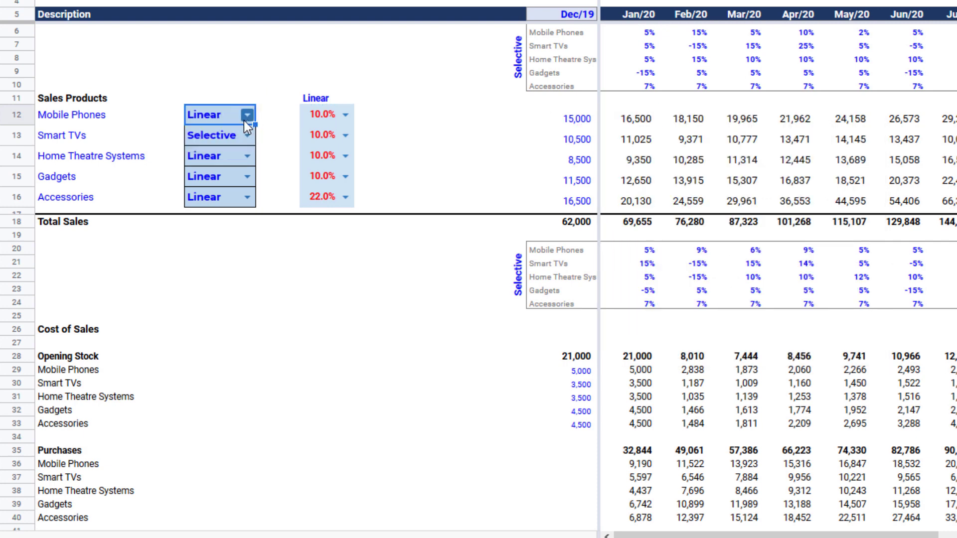
double_click(627, 113)
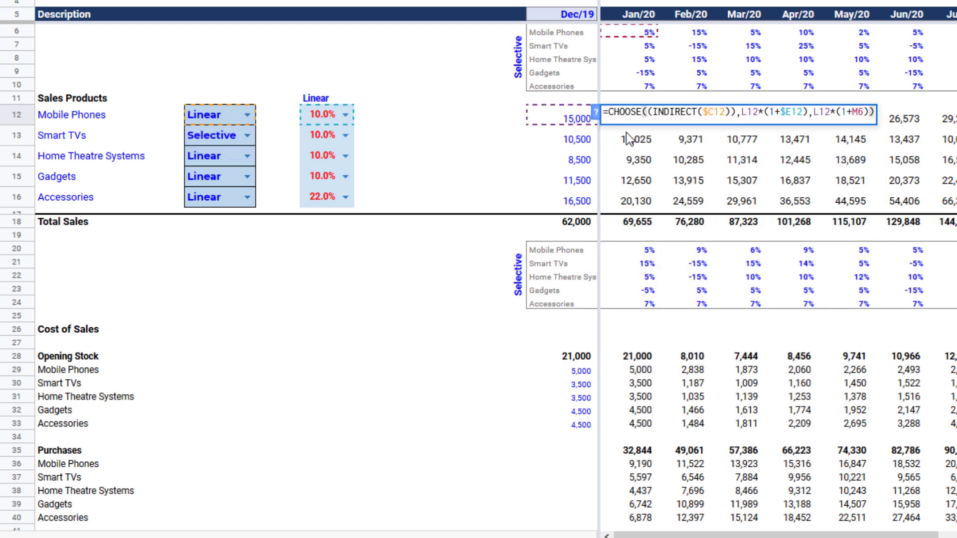
key("Escape")
double_click(629, 139)
left_click(626, 164)
left_click(626, 184)
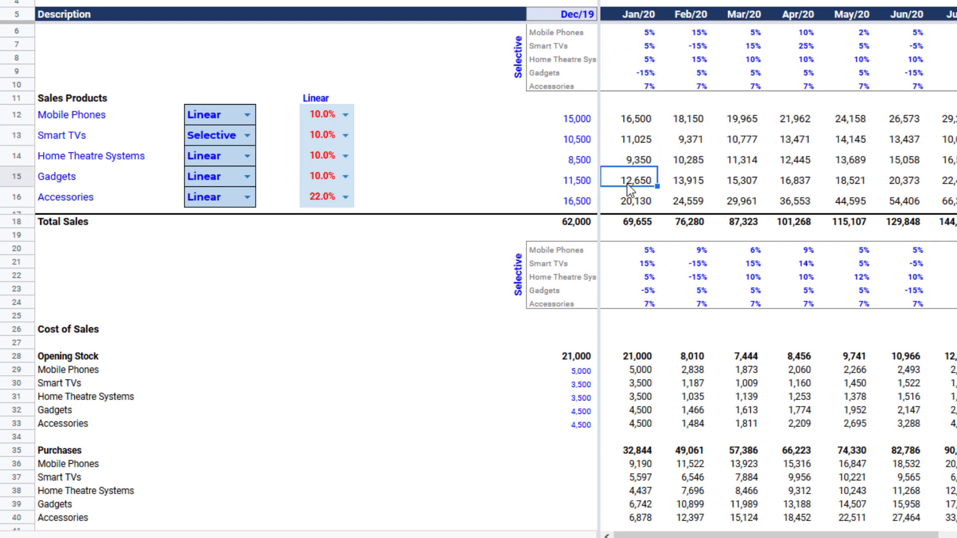
left_click(621, 202)
double_click(630, 121)
key("Escape")
double_click(633, 144)
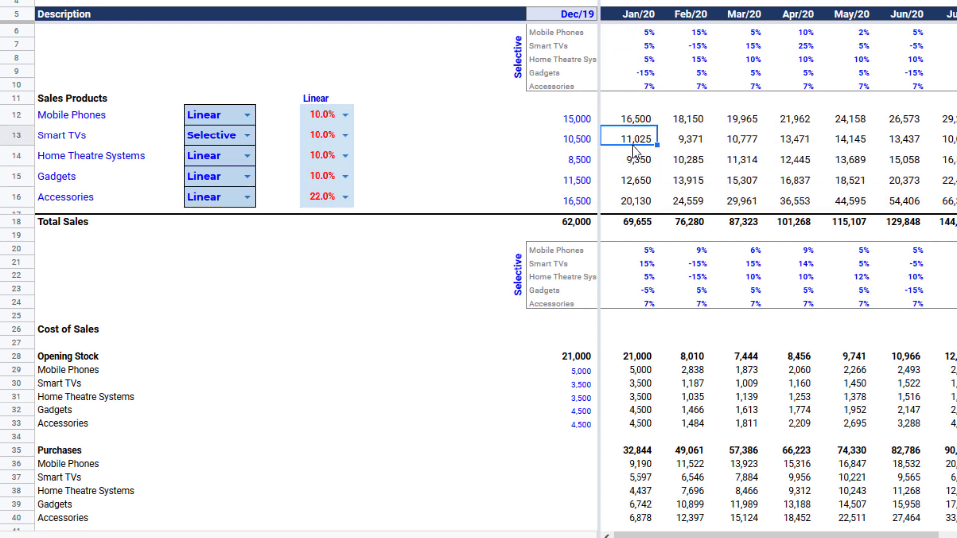
key("Escape")
Step: Review the Mobile Phones sales formulas in row 12 across the months Jan/20 to May/20
double_click(679, 121)
key("Escape")
double_click(636, 123)
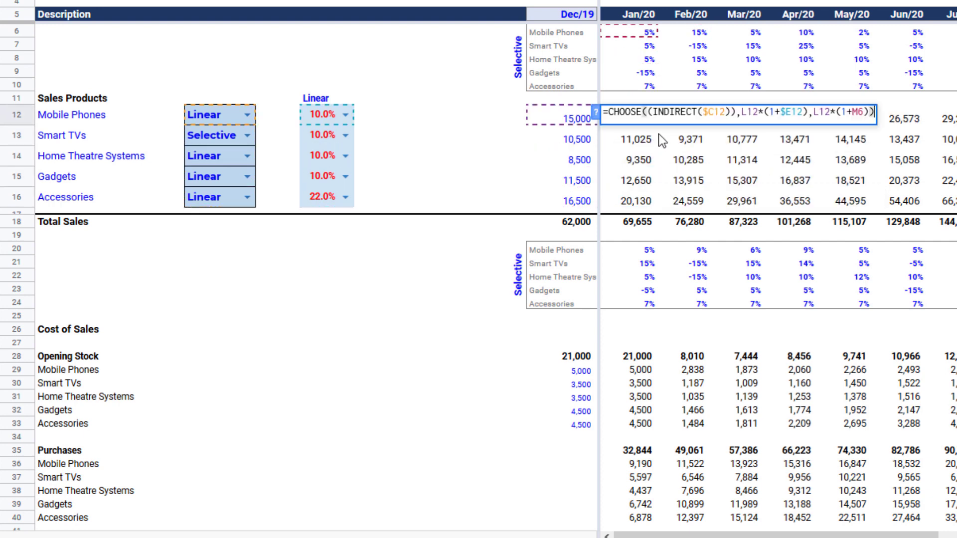
key("Escape")
double_click(688, 121)
key("Escape")
double_click(730, 122)
key("Escape")
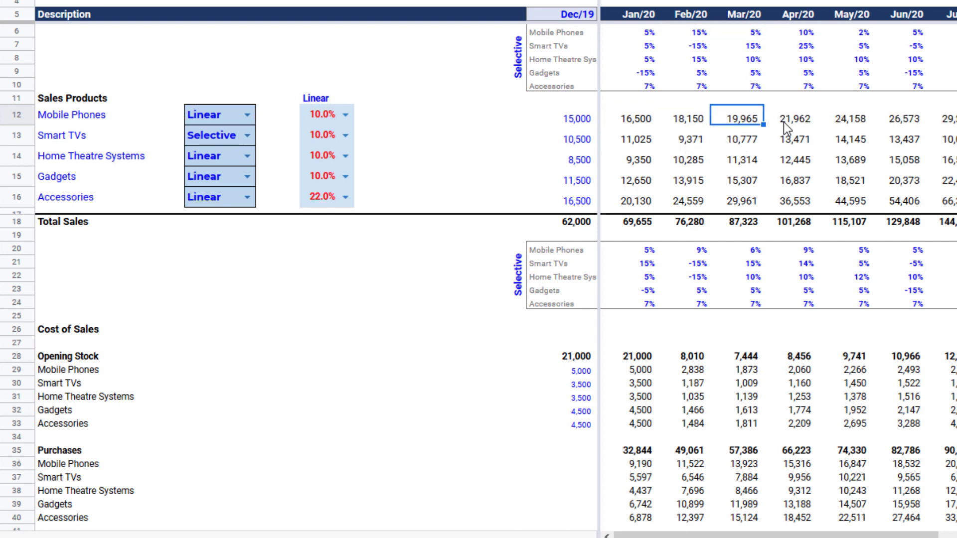
double_click(785, 122)
key("Escape")
left_click(838, 122)
double_click(837, 122)
key("Escape")
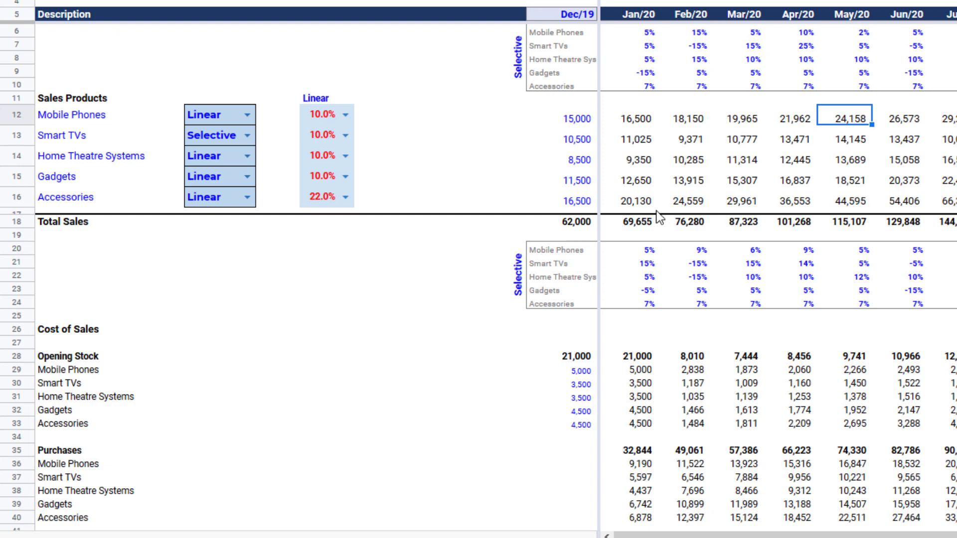
Step: Check the Jan/20 Total Sales formula and look over the cost, profit and cashflow sections of the New Business sheet
left_click(645, 222)
scroll(478, 190, "down", 15)
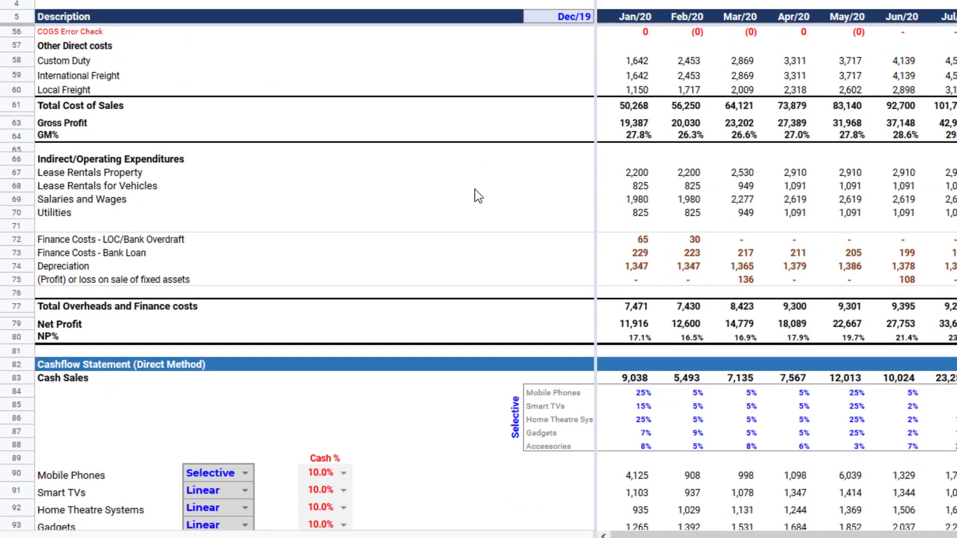
scroll(476, 188, "up", 10)
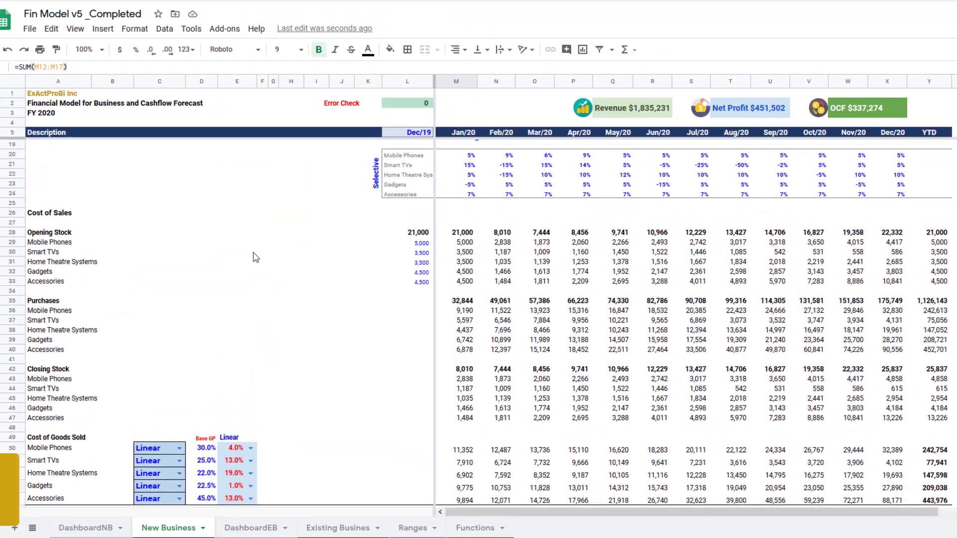
Step: Look over the cost of goods sold, cash sales and cash purchases sections of the New Business sheet with their Linear/Selective choices
scroll(283, 234, "up", 5)
scroll(200, 194, "down", 5)
scroll(178, 282, "down", 5)
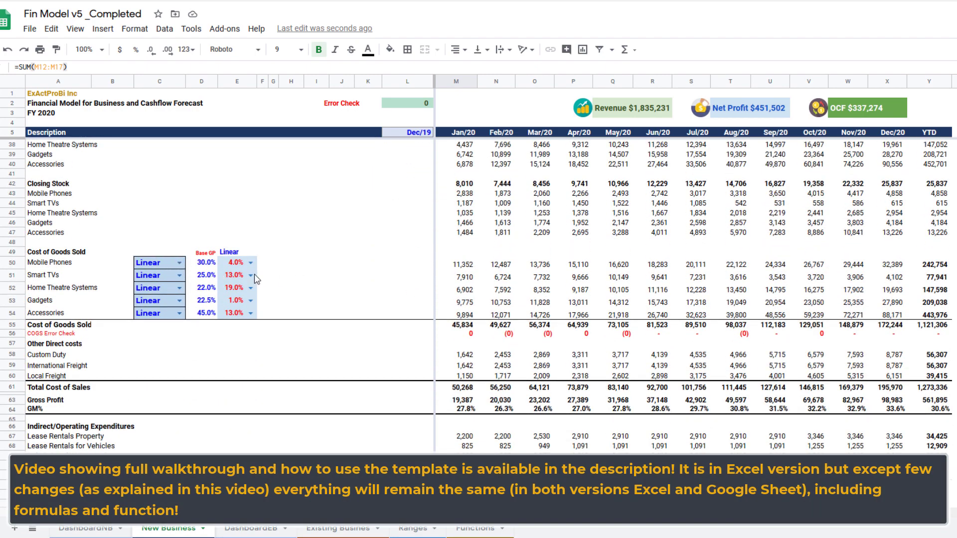
scroll(254, 277, "down", 10)
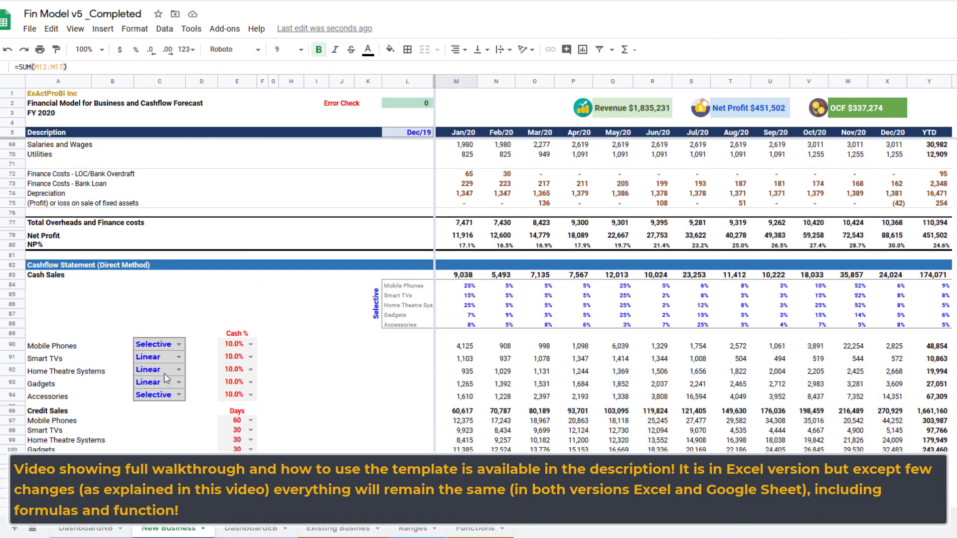
scroll(167, 379, "down", 12)
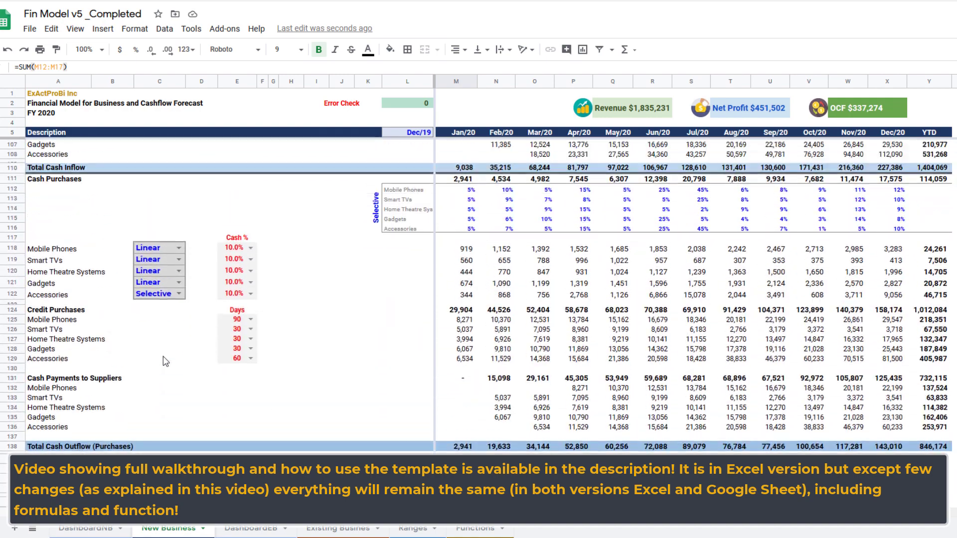
scroll(163, 357, "up", 6)
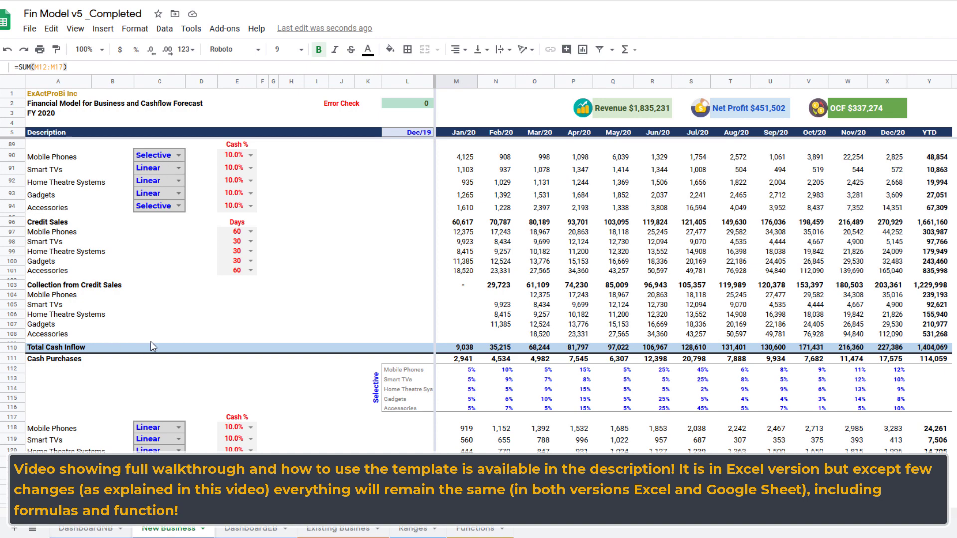
scroll(153, 346, "up", 20)
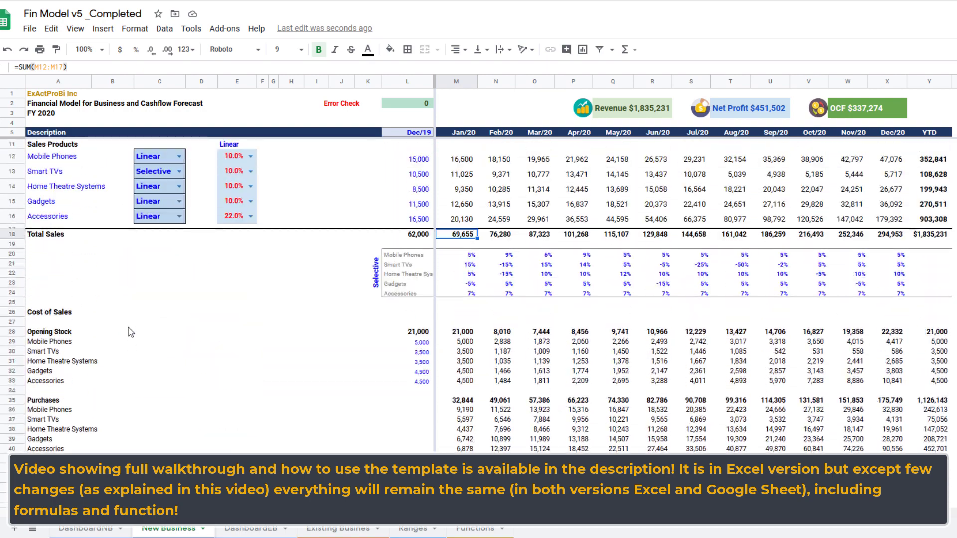
scroll(130, 332, "down", 20)
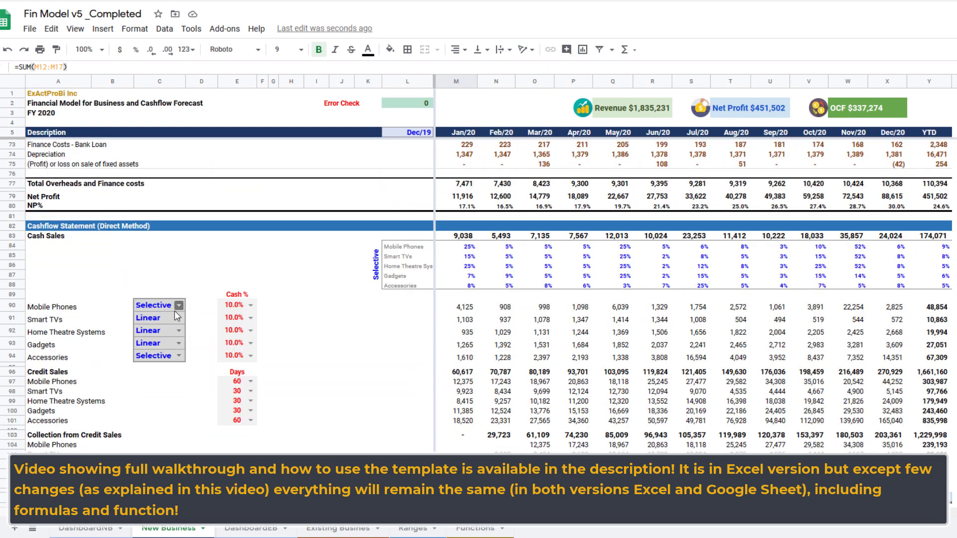
scroll(149, 309, "down", 10)
scroll(140, 296, "up", 5)
scroll(140, 296, "down", 8)
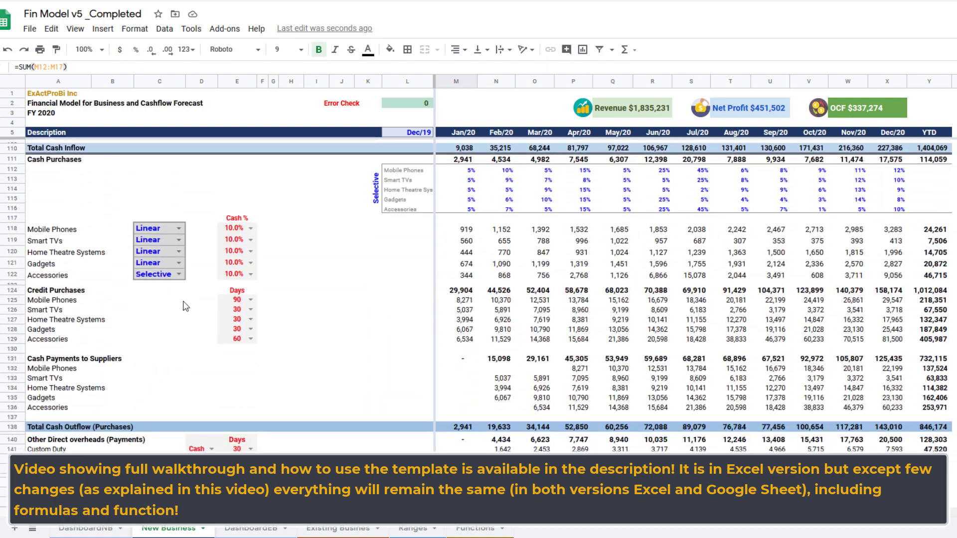
Step: View the available credit-day options for Smart TVs, Home Theatre Systems and Gadgets in the Credit Purchases section
left_click(247, 309)
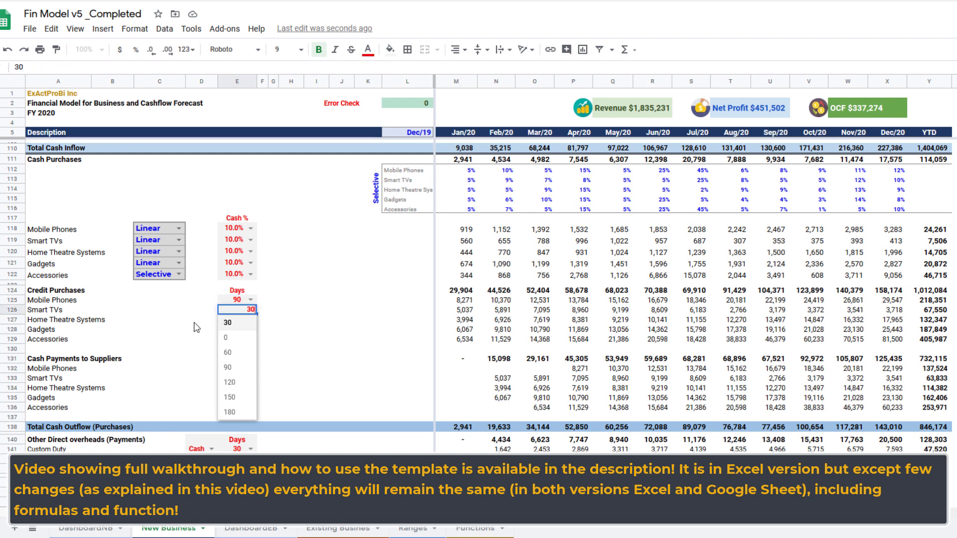
left_click(235, 318)
left_click(236, 318)
left_click(250, 319)
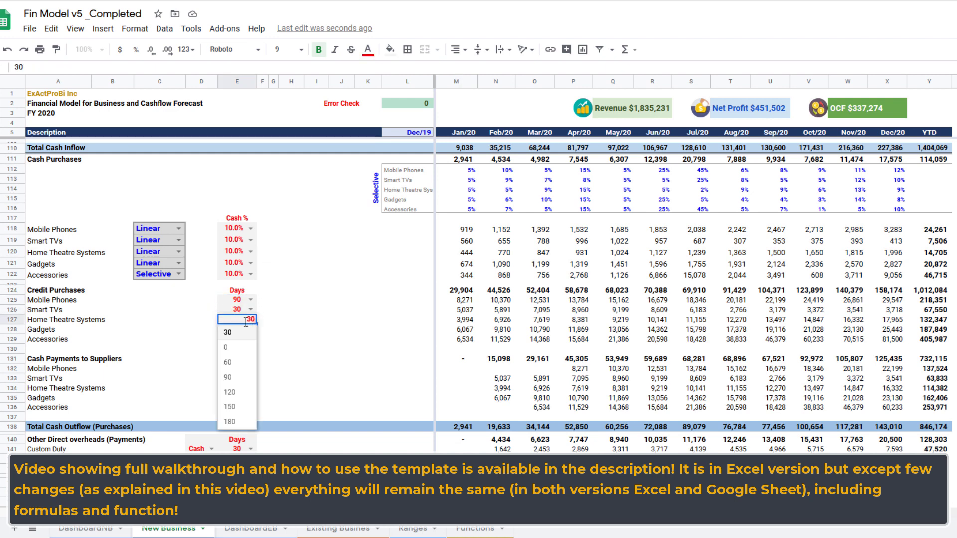
left_click(235, 349)
left_click(235, 330)
left_click(250, 329)
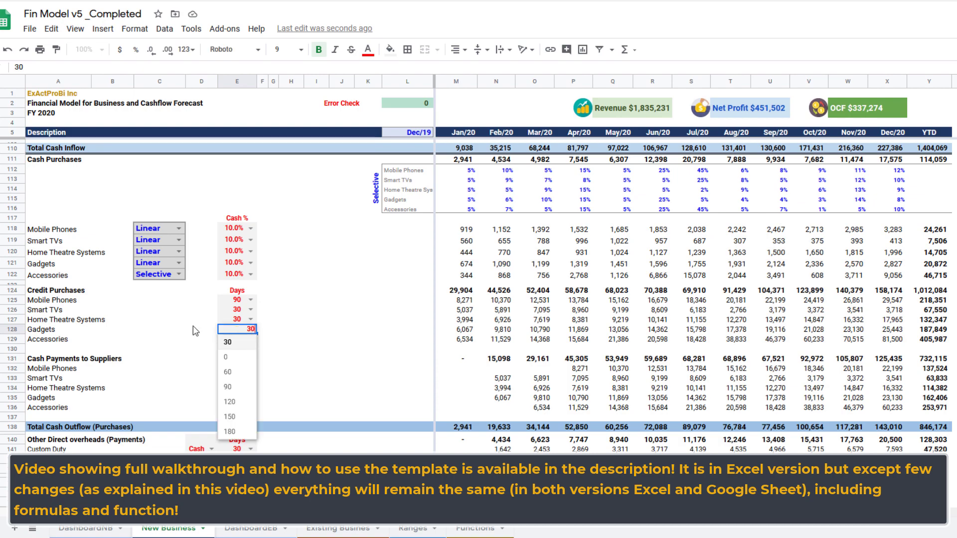
scroll(166, 329, "down", 8)
scroll(187, 334, "up", 10)
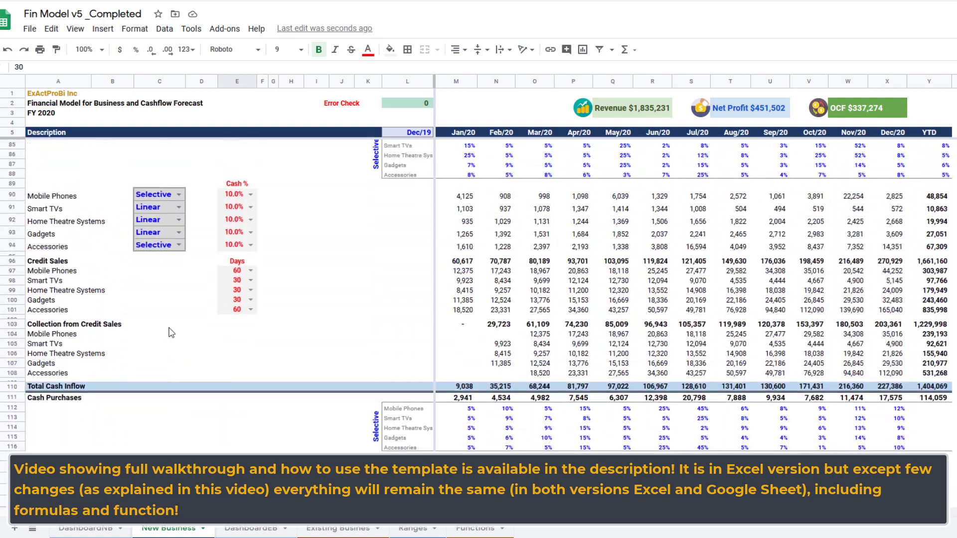
Step: Look over the supporting schedules and indirect cashflow statement, and check the Error Check formula in L2
left_click(540, 314)
scroll(590, 325, "down", 15)
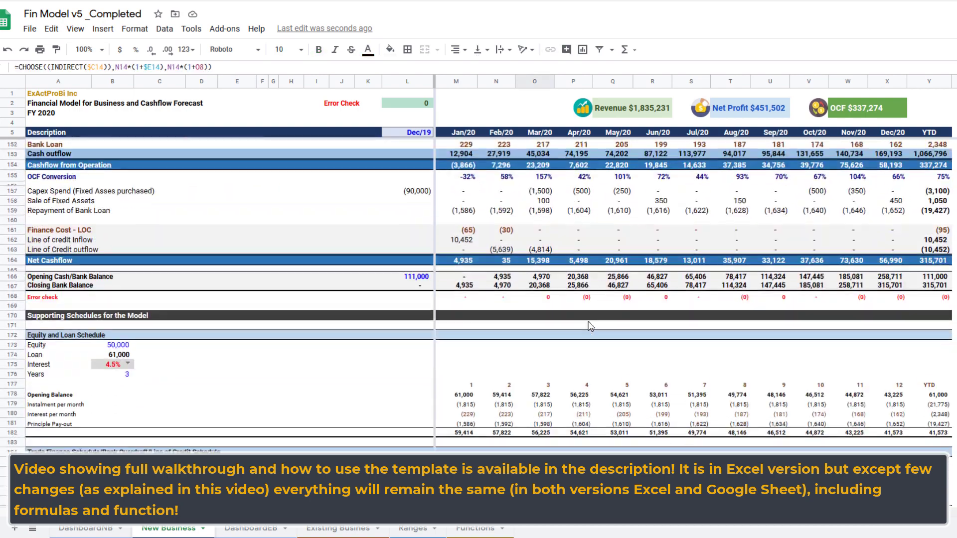
scroll(590, 299, "down", 20)
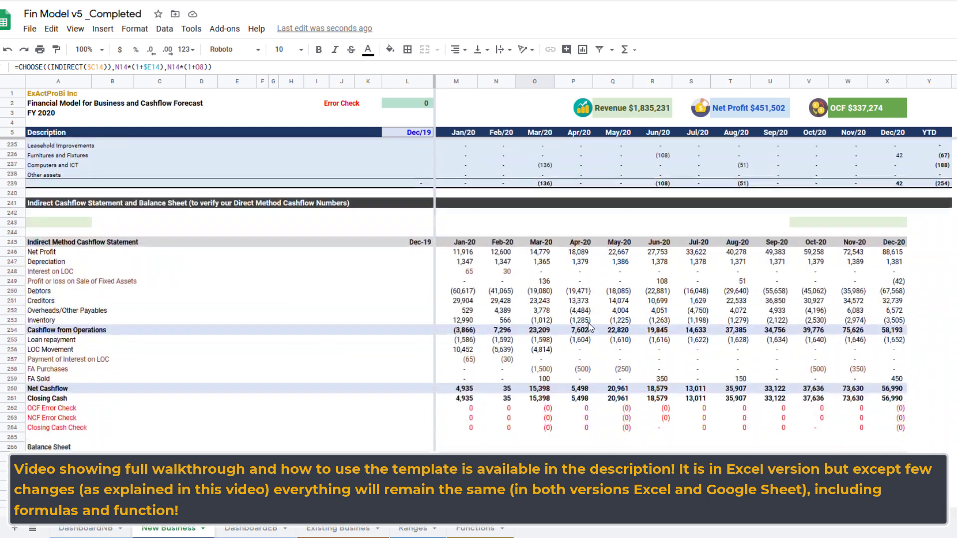
left_click(413, 104)
scroll(510, 360, "up", 20)
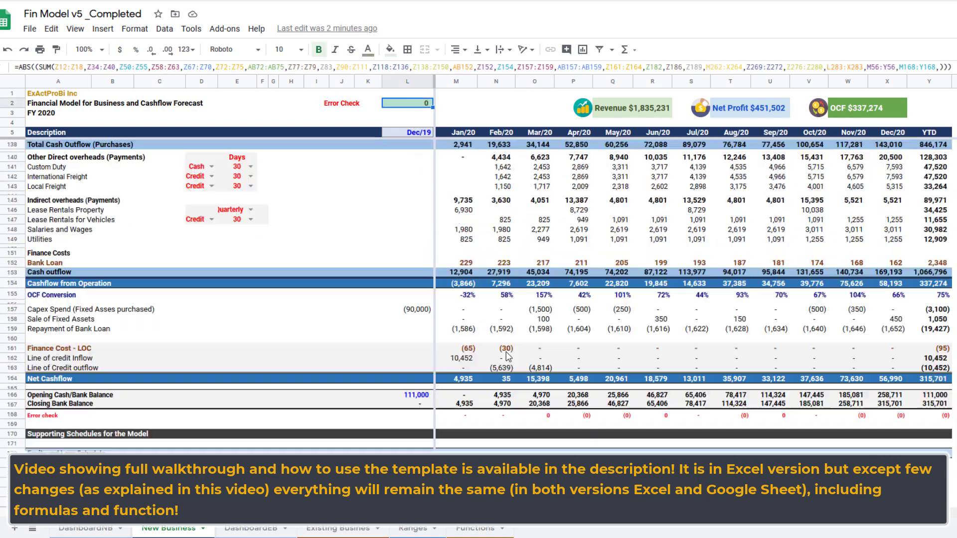
scroll(509, 359, "up", 10)
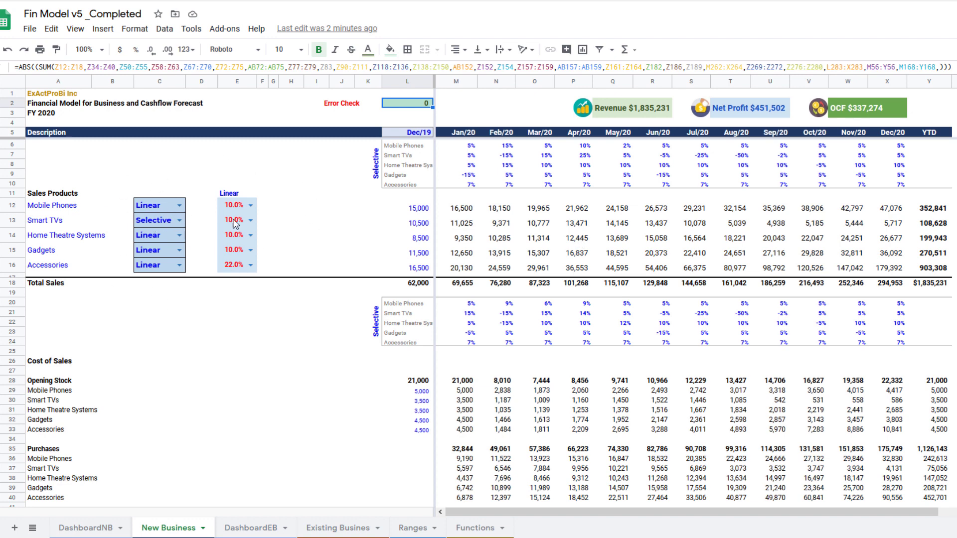
Step: Check the formulas behind the Revenue, Net Profit and OCF header figures and the Jul/20 GM% cell
left_click(366, 255)
scroll(366, 255, "down", 10)
left_click(633, 114)
left_click(728, 112)
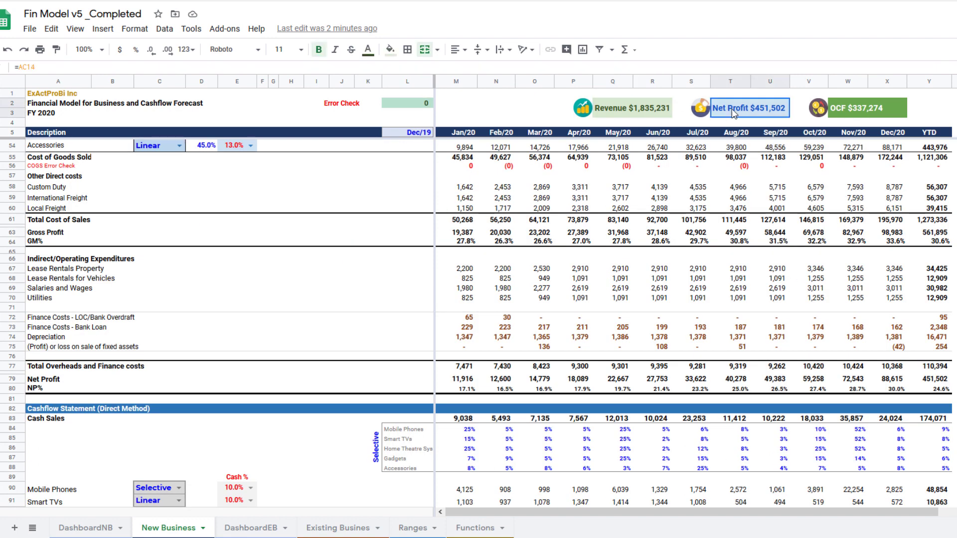
left_click(866, 115)
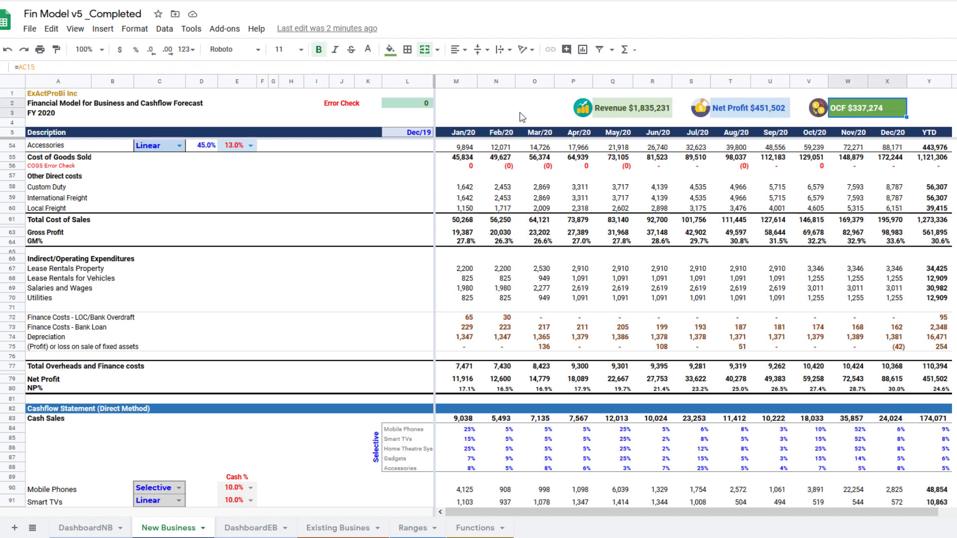
left_click(591, 117)
left_click(746, 114)
left_click(867, 112)
left_click(697, 241)
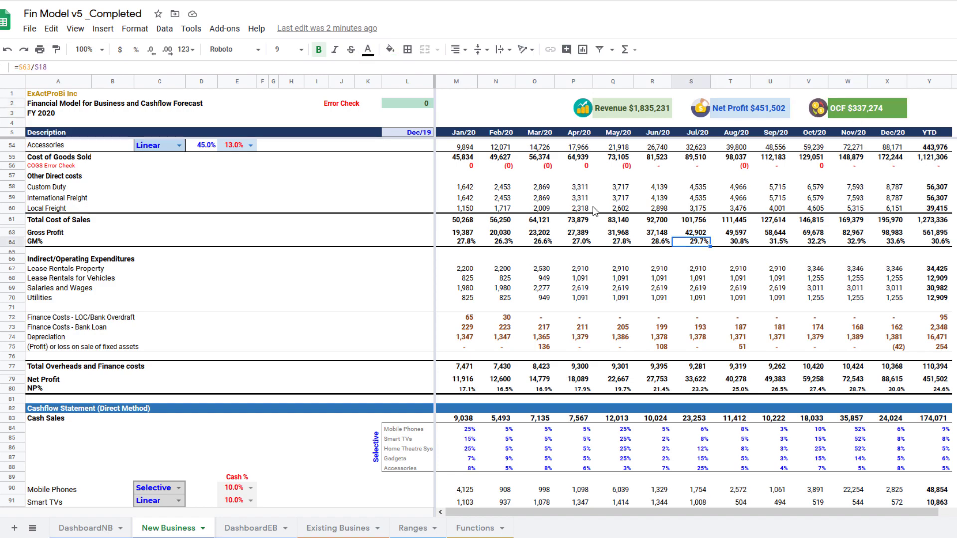
scroll(593, 212, "down", 8)
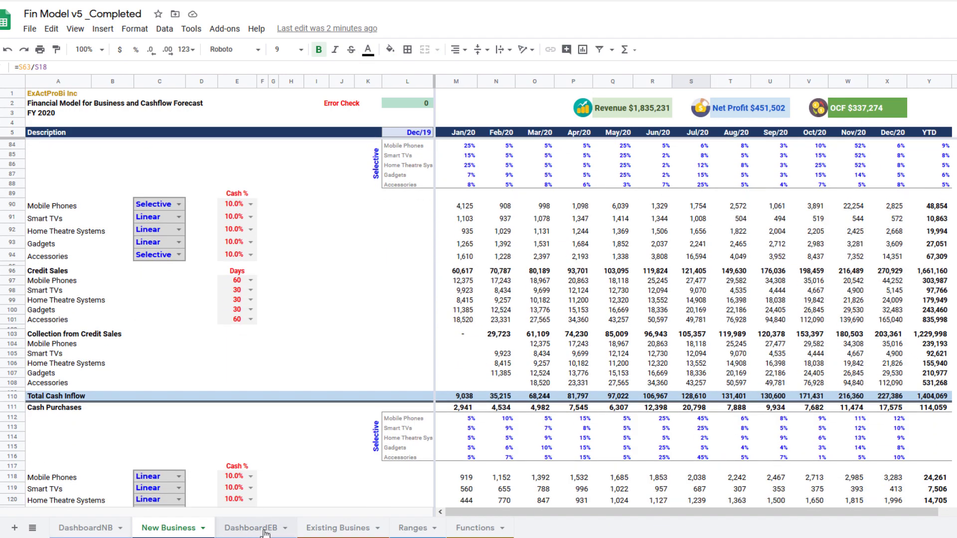
Step: Open the Existing Business sheet and look over its sales, cost of goods sold and net profit sections
left_click(335, 529)
scroll(477, 352, "up", 10)
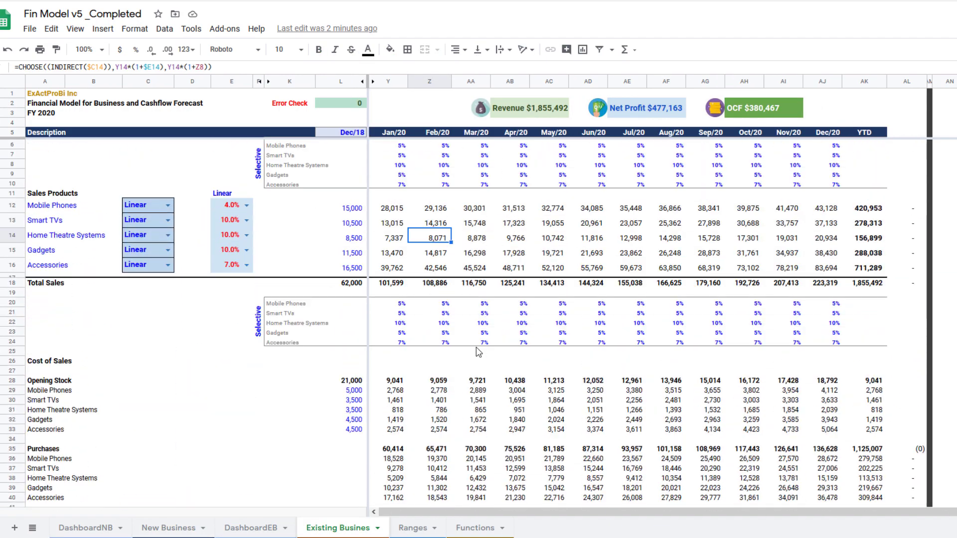
scroll(477, 351, "down", 10)
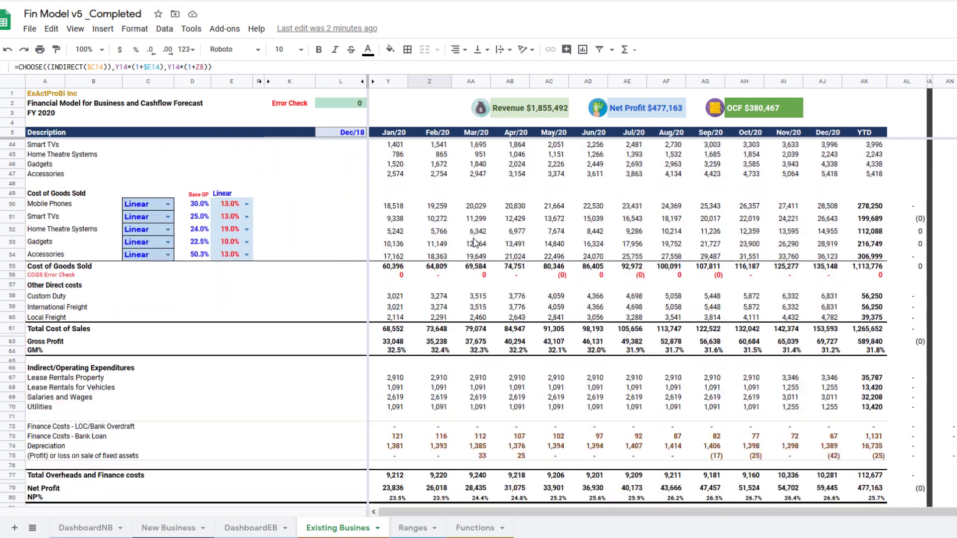
scroll(474, 243, "down", 4)
scroll(474, 242, "up", 15)
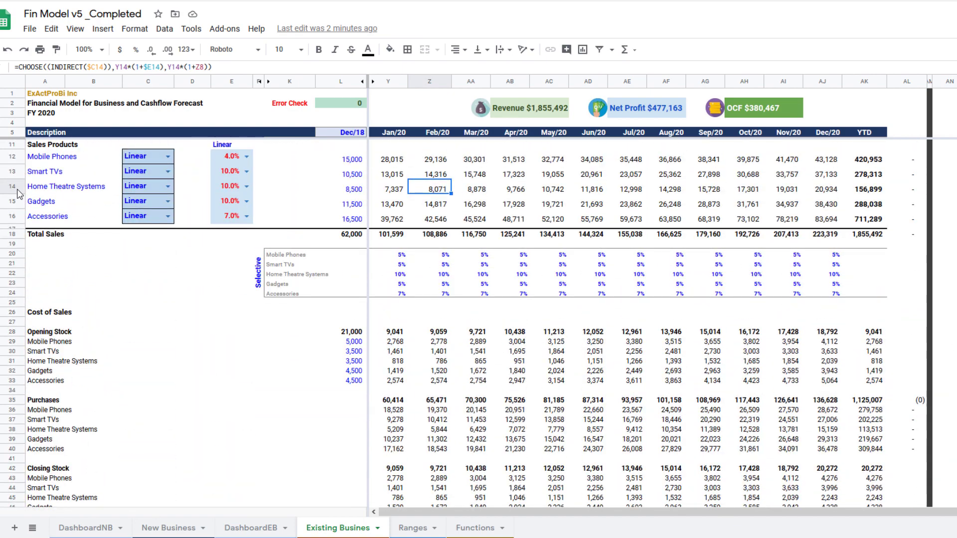
Step: Inspect the Home Theatre Systems sales formulas for Mar/20, May/20 and Jul/20, plus the Jul/20 formula for Mobile Phones
left_click(463, 195)
left_click(557, 194)
left_click(629, 194)
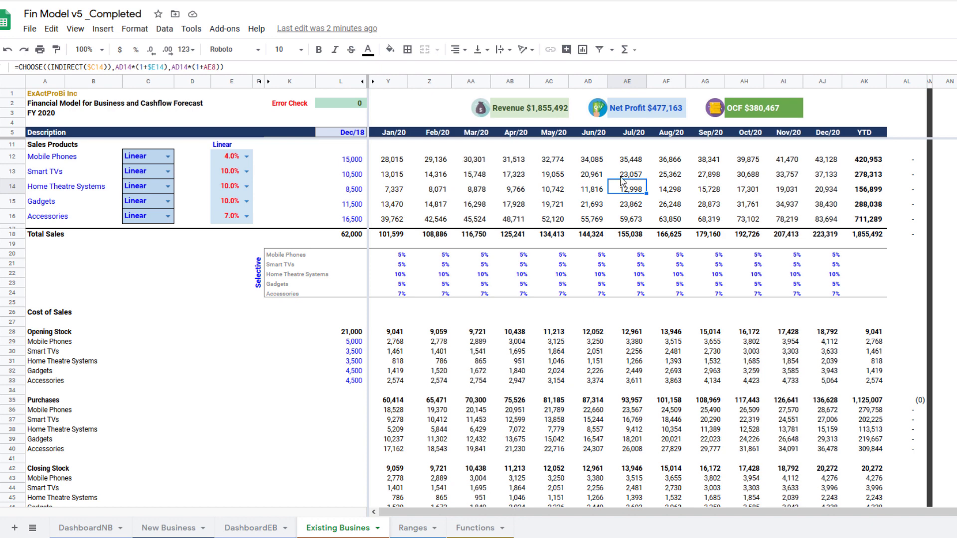
key("Up")
key("Up")
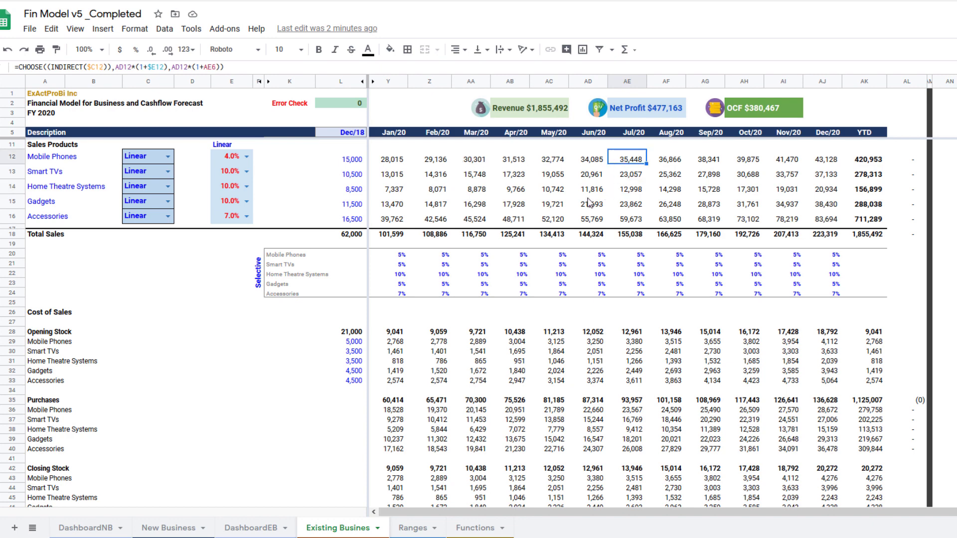